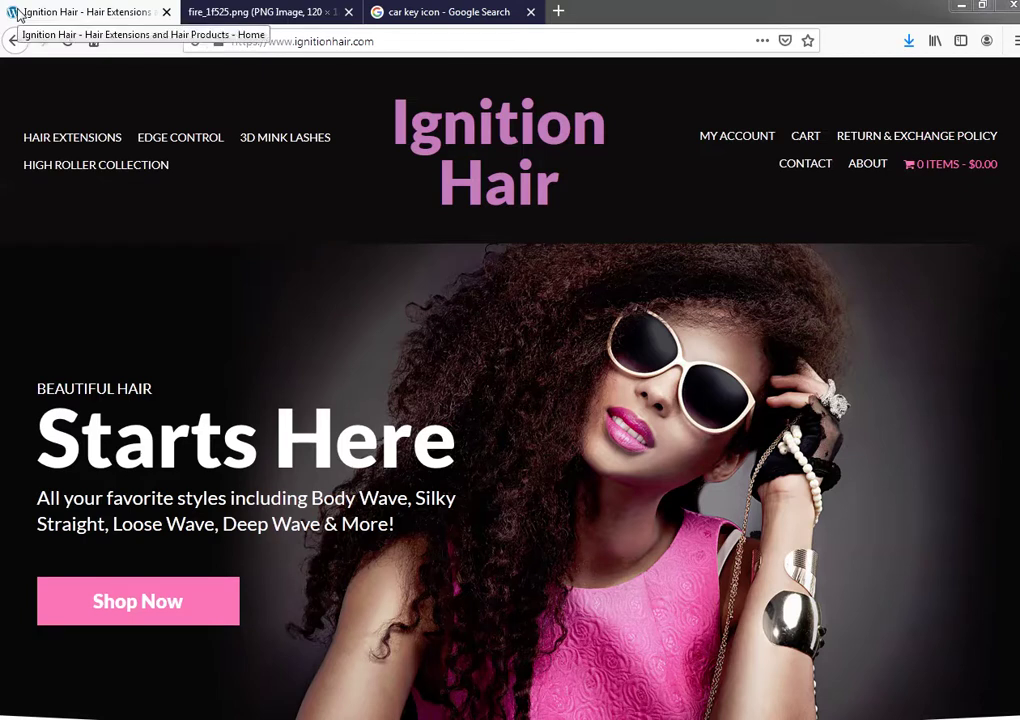
# Step: Review the flame image and the car key icon results, switch to Photoshop, and view the key favicon document
pyautogui.click(290, 11)
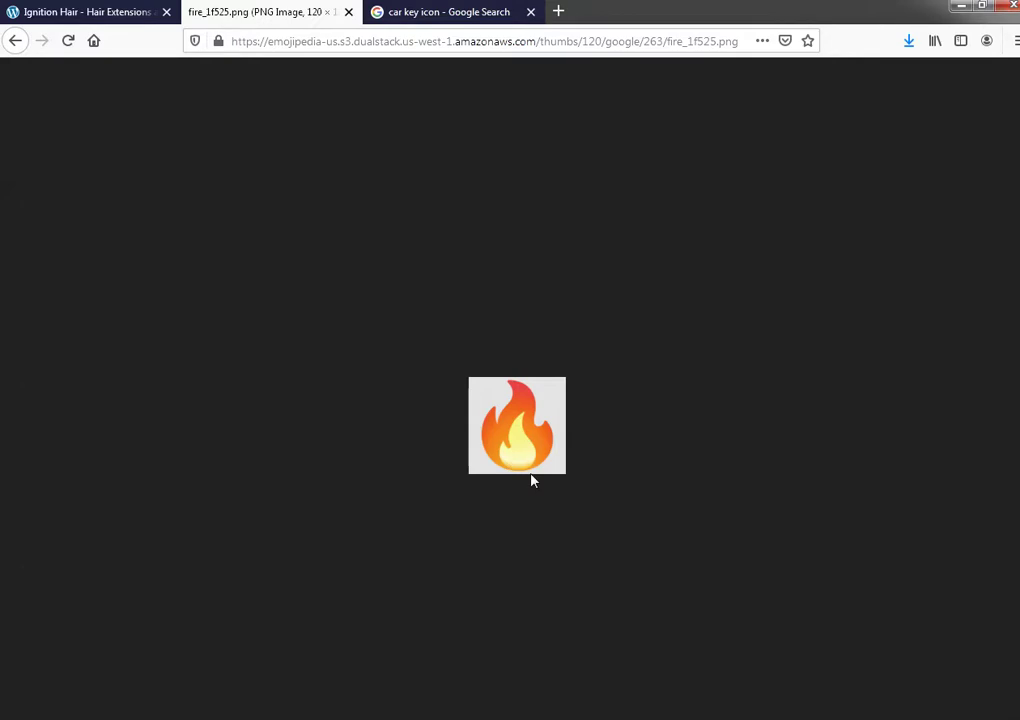
pyautogui.click(435, 12)
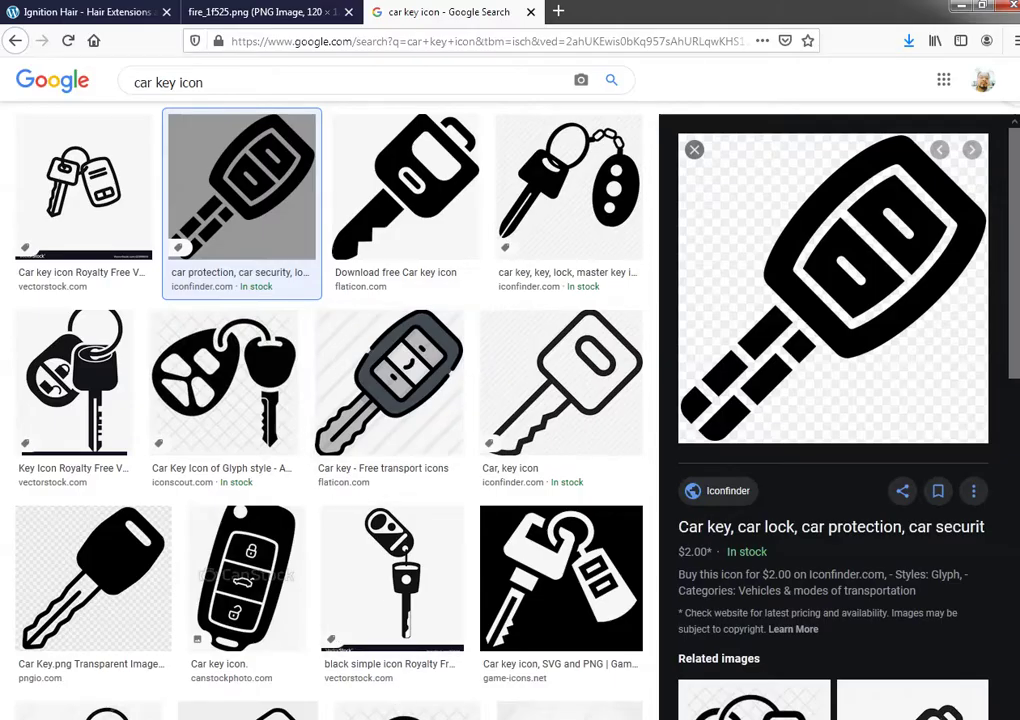
pyautogui.hotkey('alt', 'Tab')
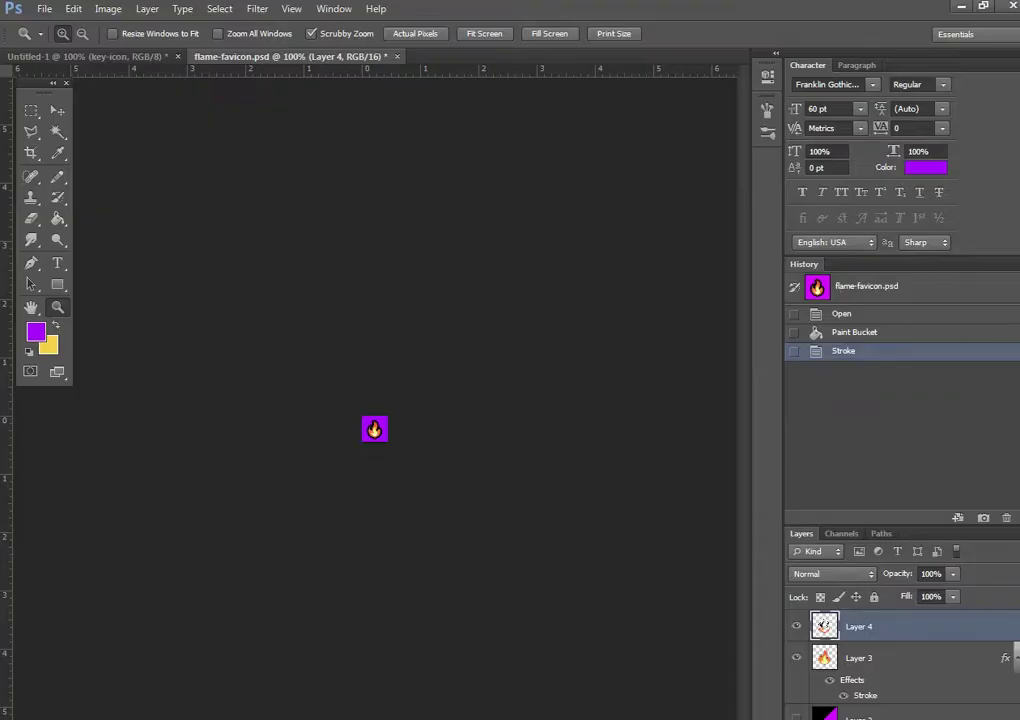
pyautogui.click(118, 57)
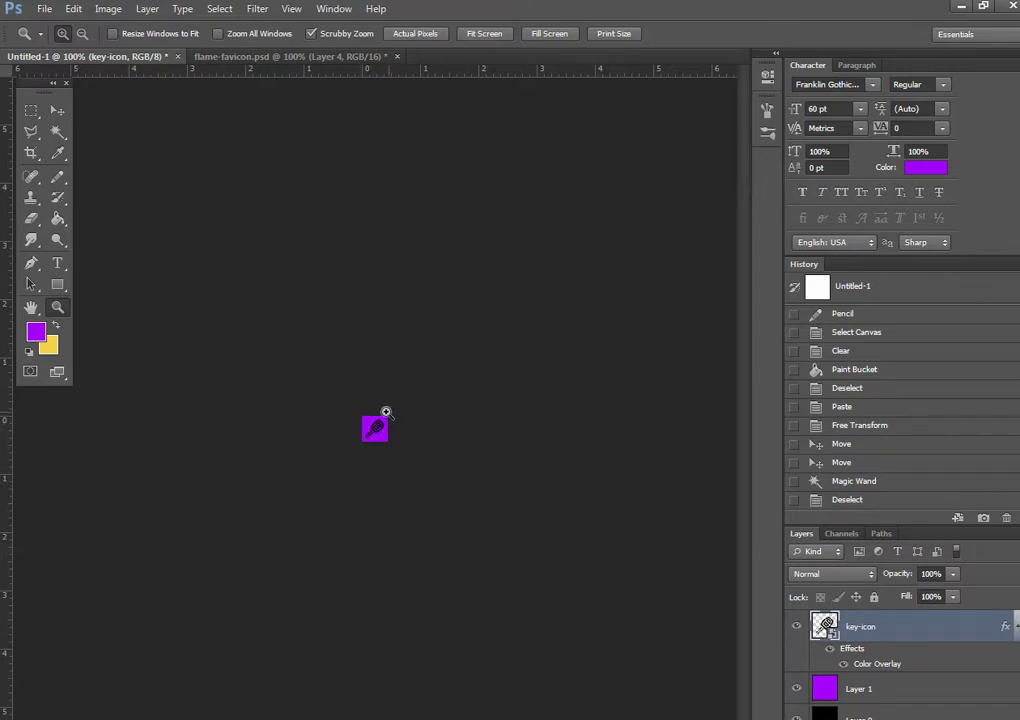
# Step: Create a new document 32 pixels wide and 32 pixels high
pyautogui.click(44, 9)
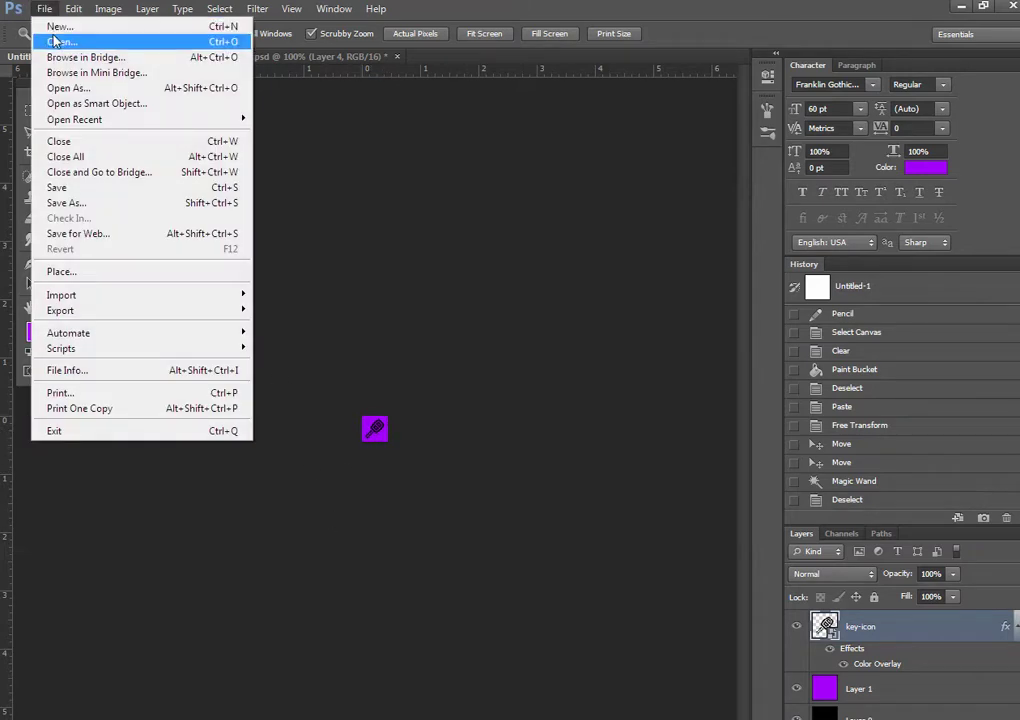
pyautogui.click(55, 29)
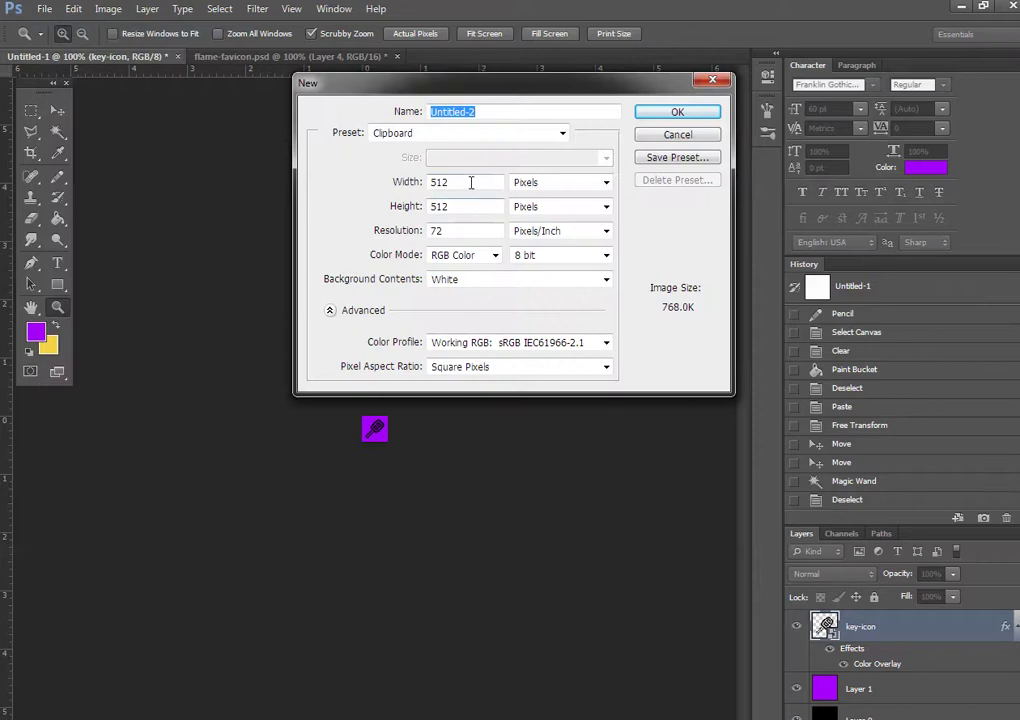
pyautogui.click(496, 183)
pyautogui.doubleClick(496, 183)
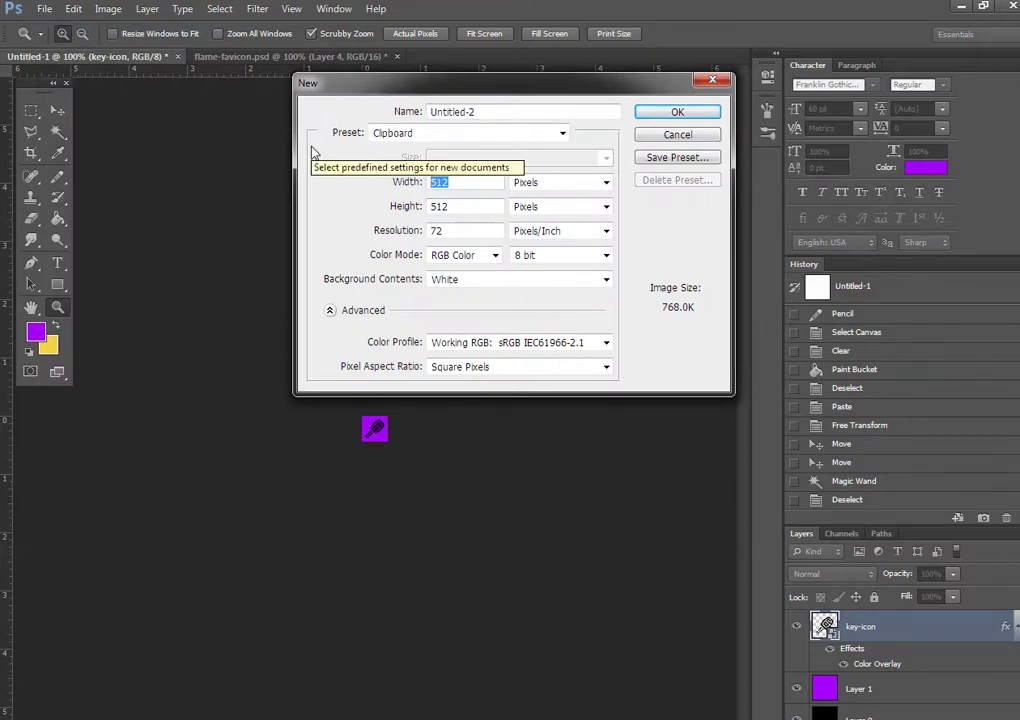
pyautogui.write('32')
pyautogui.press('Tab')
pyautogui.write('32')
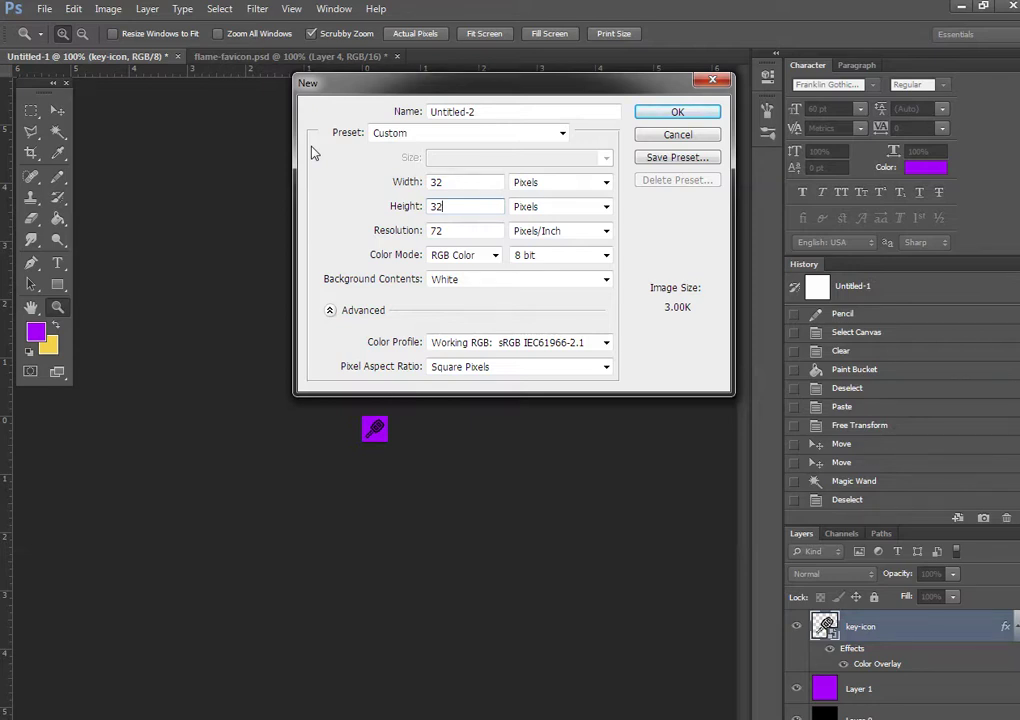
pyautogui.press('Return')
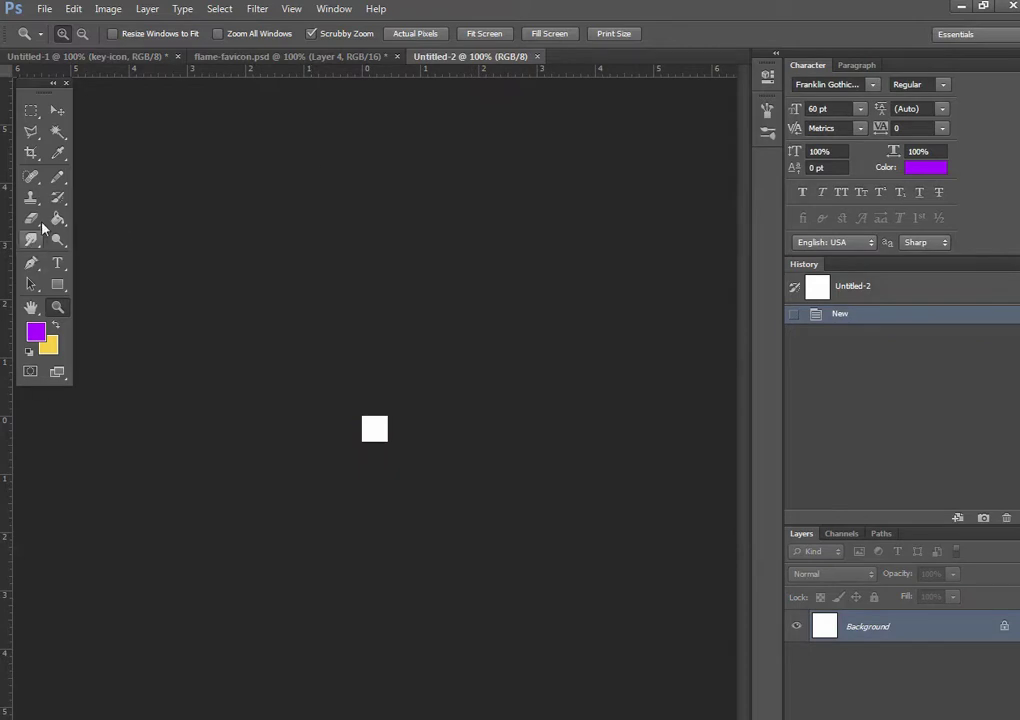
# Step: Convert the Background into a regular layer and fill it with the purple foreground colour
pyautogui.doubleClick(888, 625)
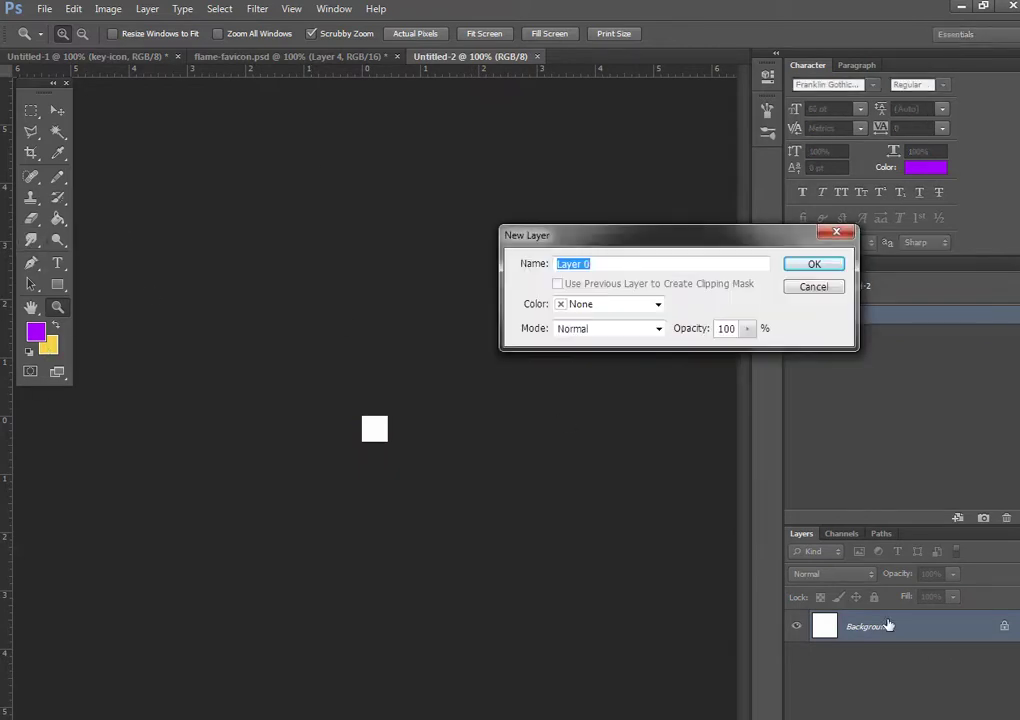
pyautogui.press('Return')
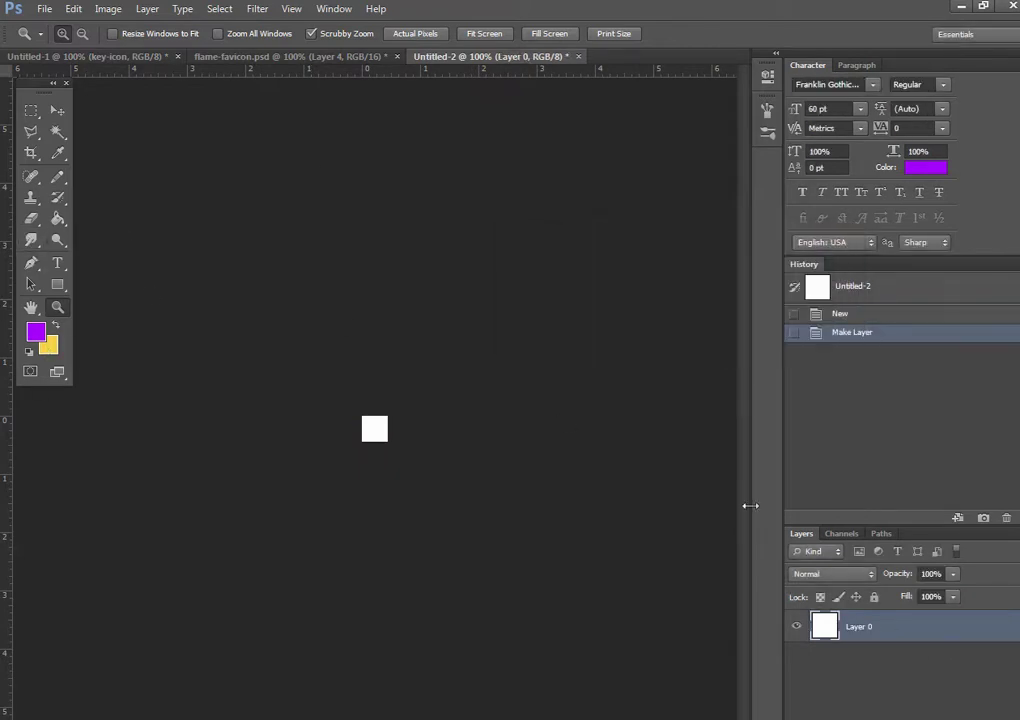
pyautogui.click(57, 218)
pyautogui.click(377, 427)
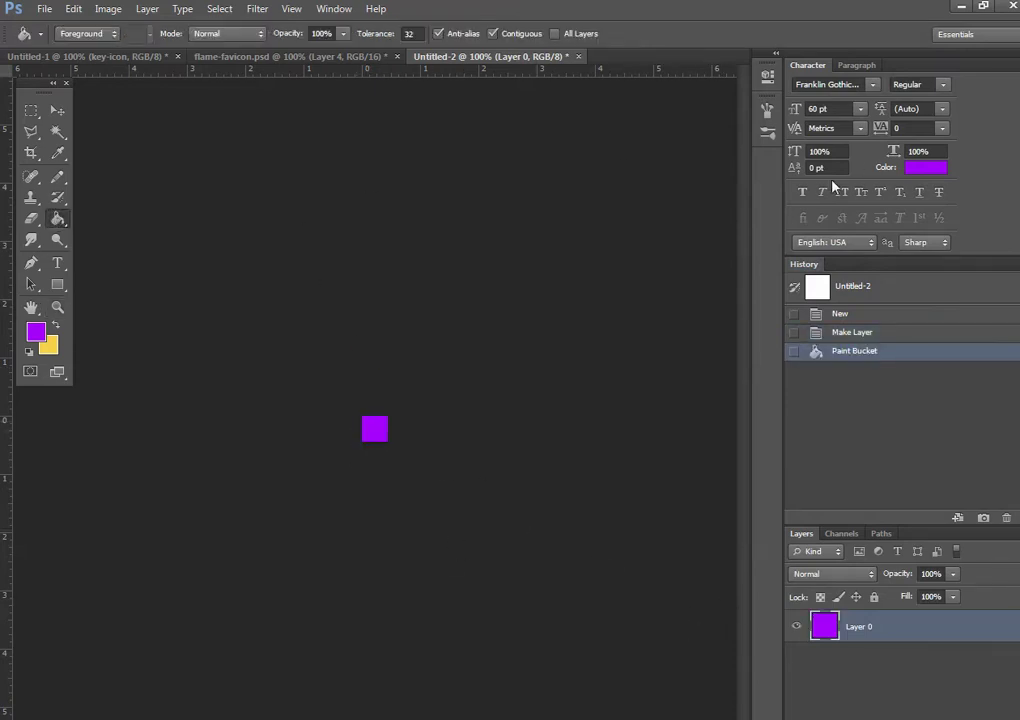
pyautogui.hotkey('ctrl', 'v')
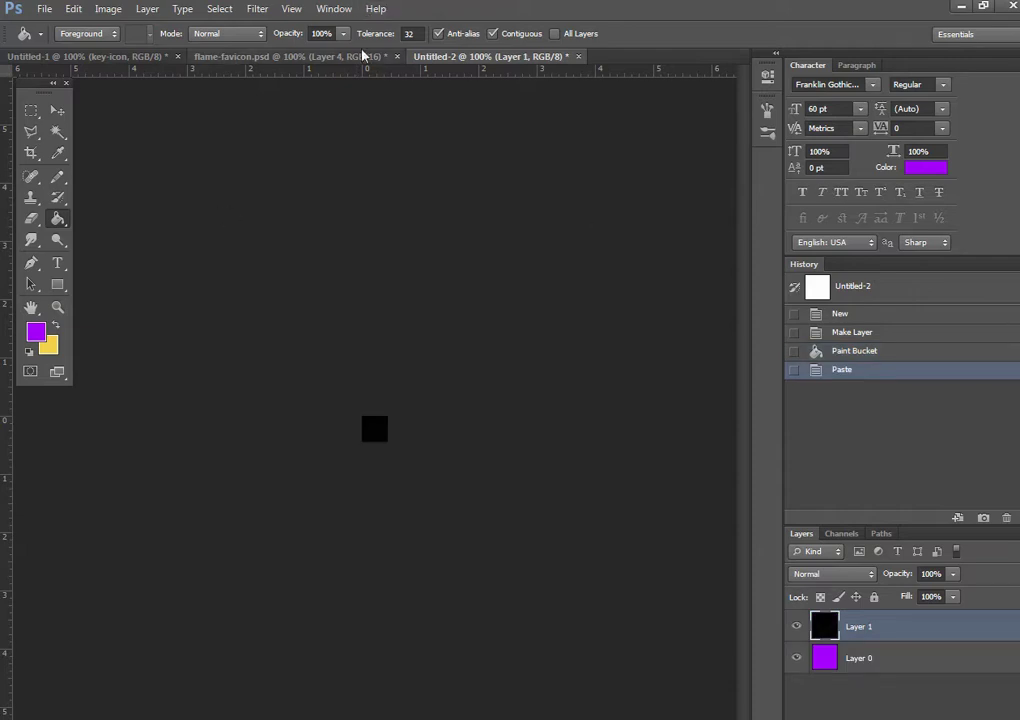
pyautogui.rightClick(901, 625)
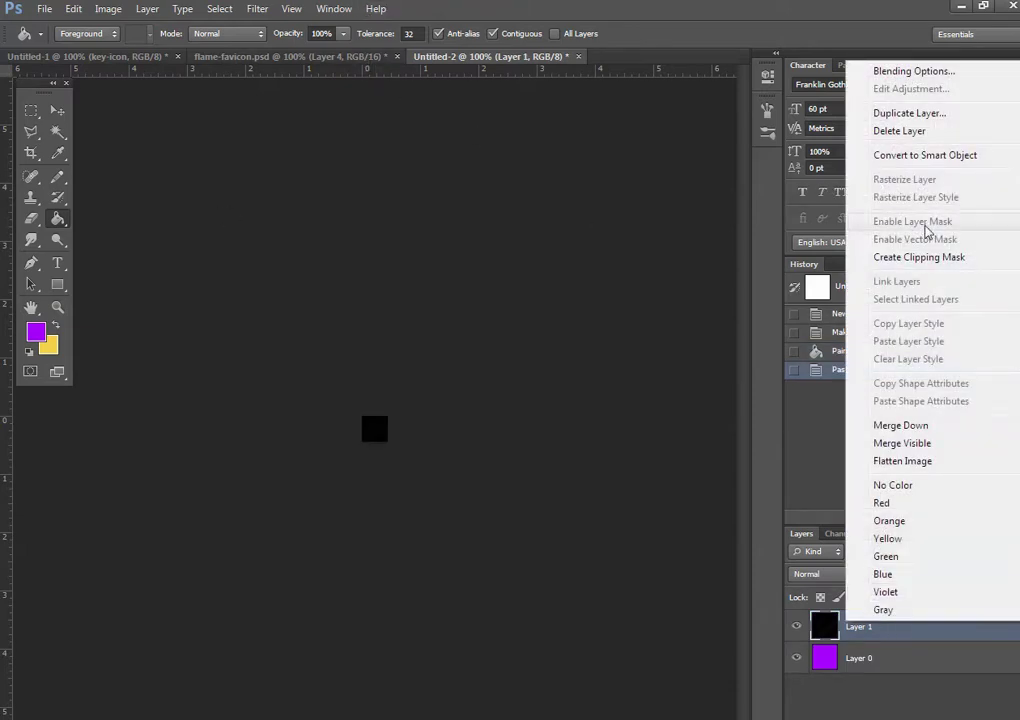
pyautogui.click(913, 72)
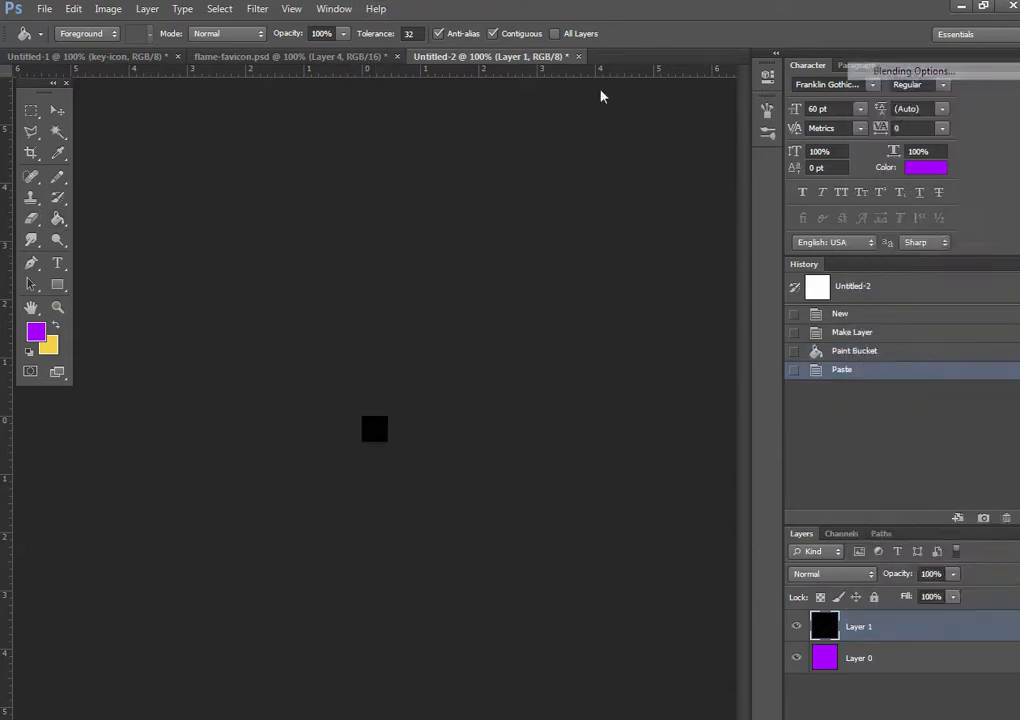
pyautogui.press('Escape')
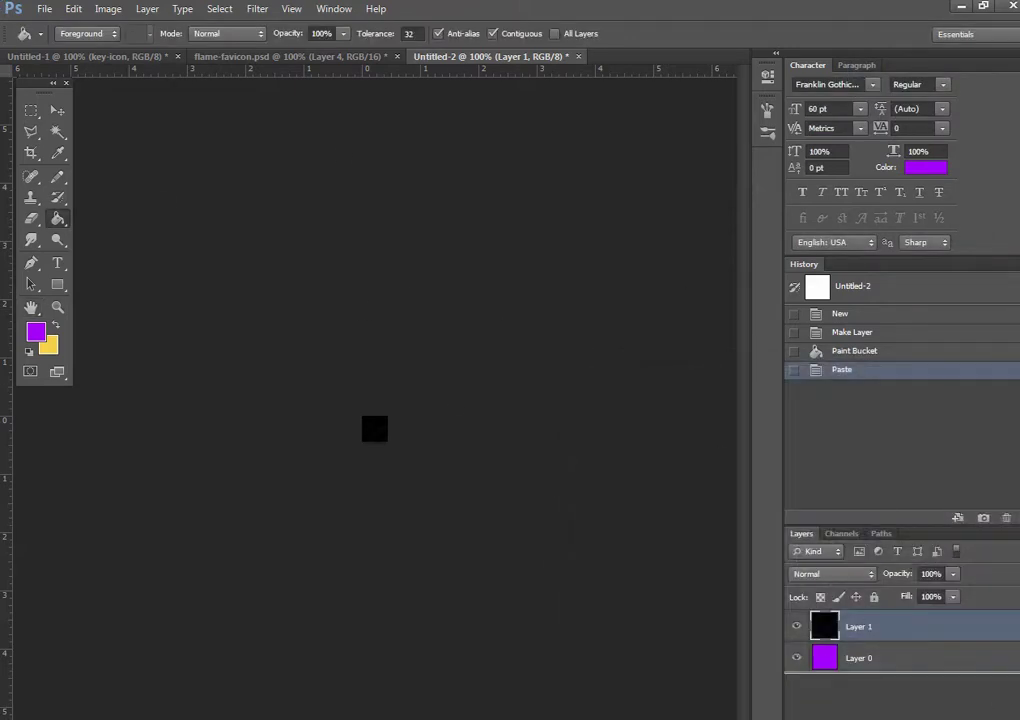
pyautogui.press('Delete')
# Step: Place key-icon.png from the logo folder onto the purple canvas at its fitted size
pyautogui.click(44, 9)
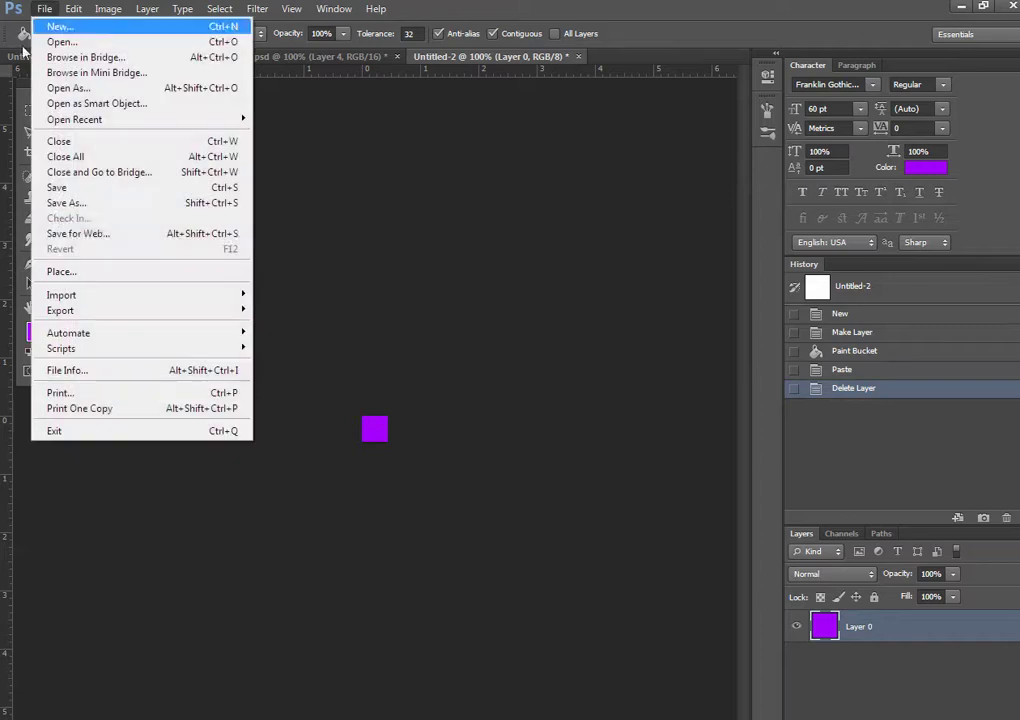
pyautogui.click(62, 272)
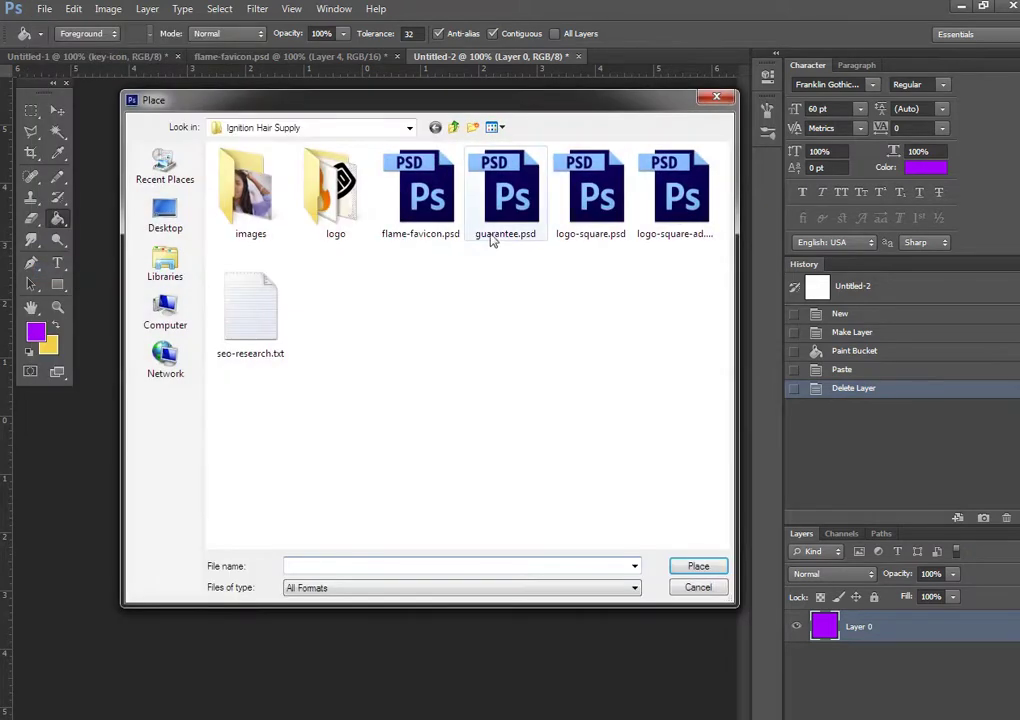
pyautogui.doubleClick(345, 207)
pyautogui.click(505, 188)
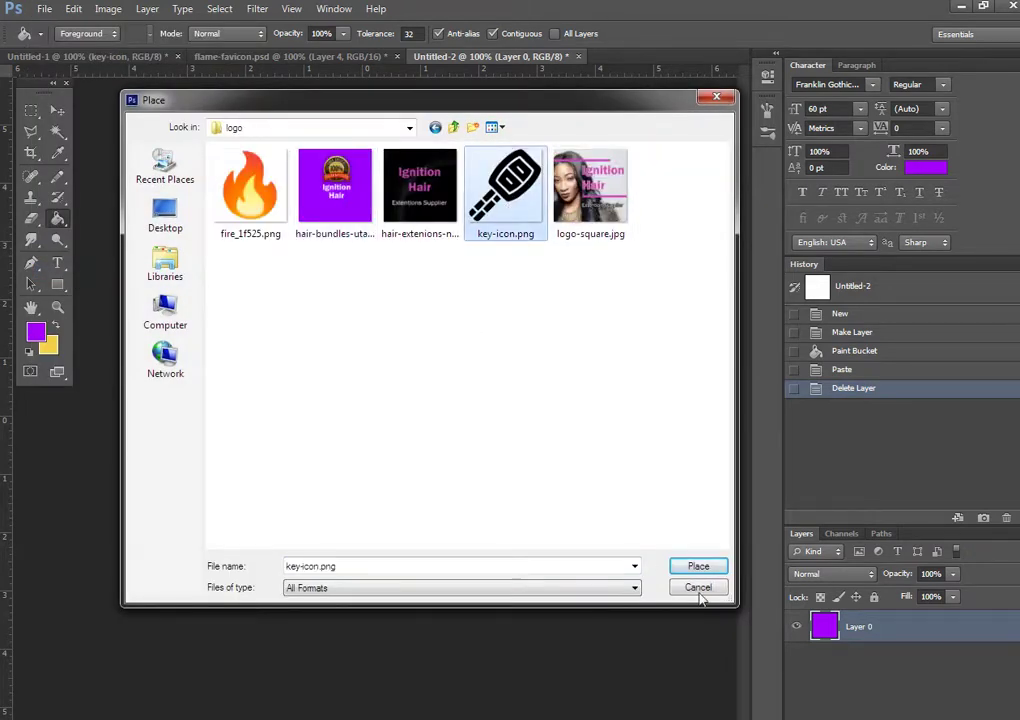
pyautogui.click(698, 567)
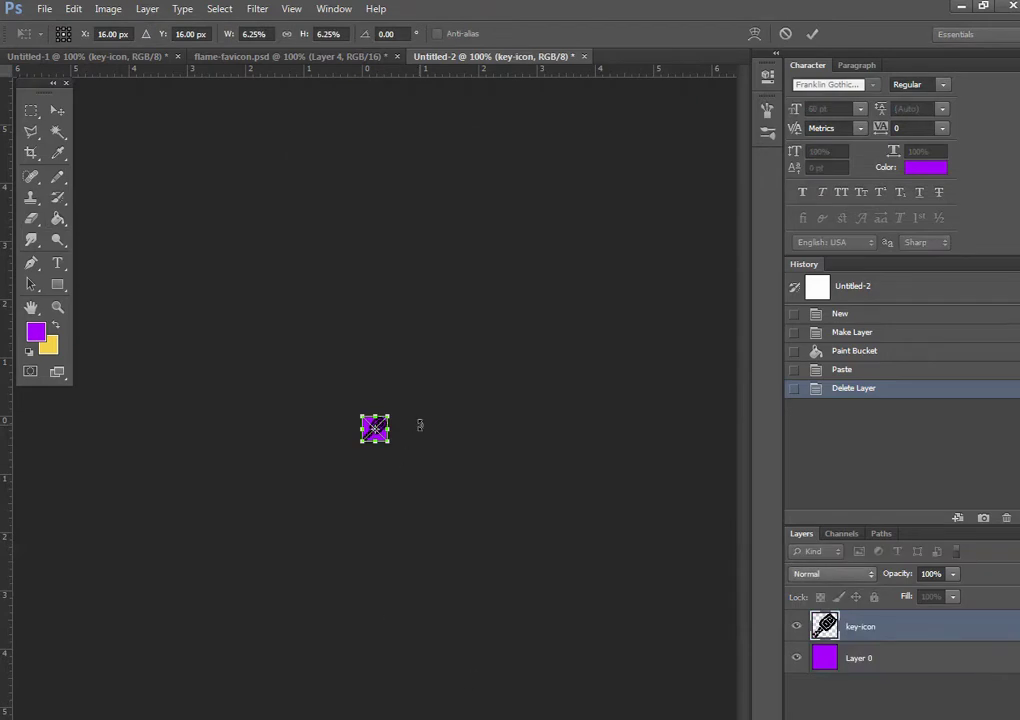
pyautogui.press('Return')
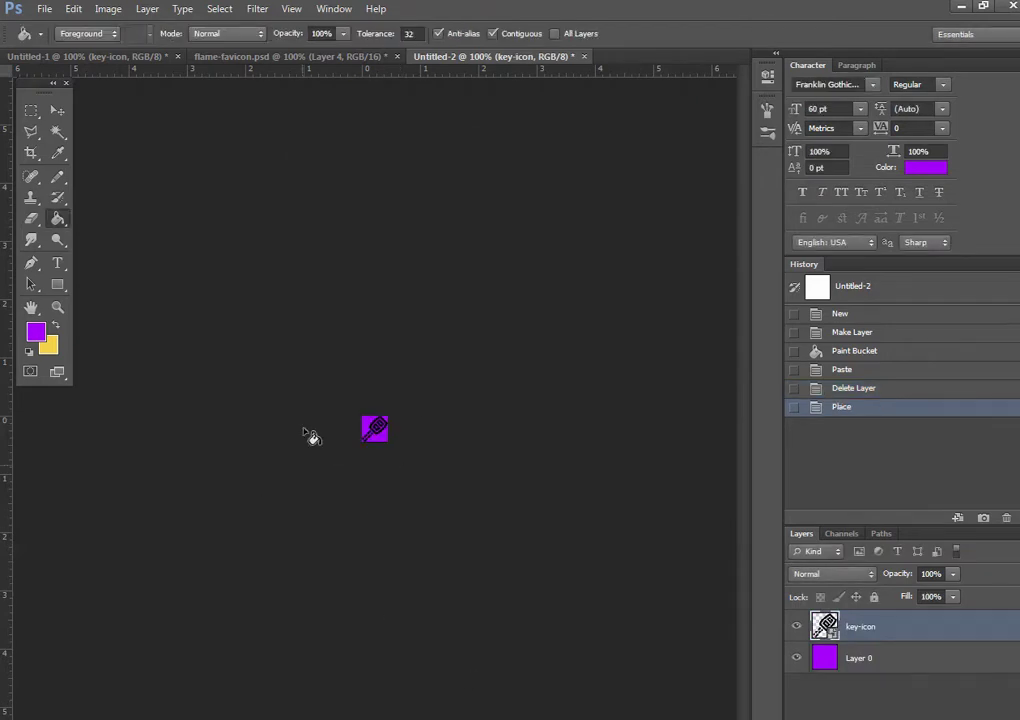
# Step: Scale the key icon down proportionally around its centre to about 4.69% with Free Transform
pyautogui.hotkey('ctrl', 't')
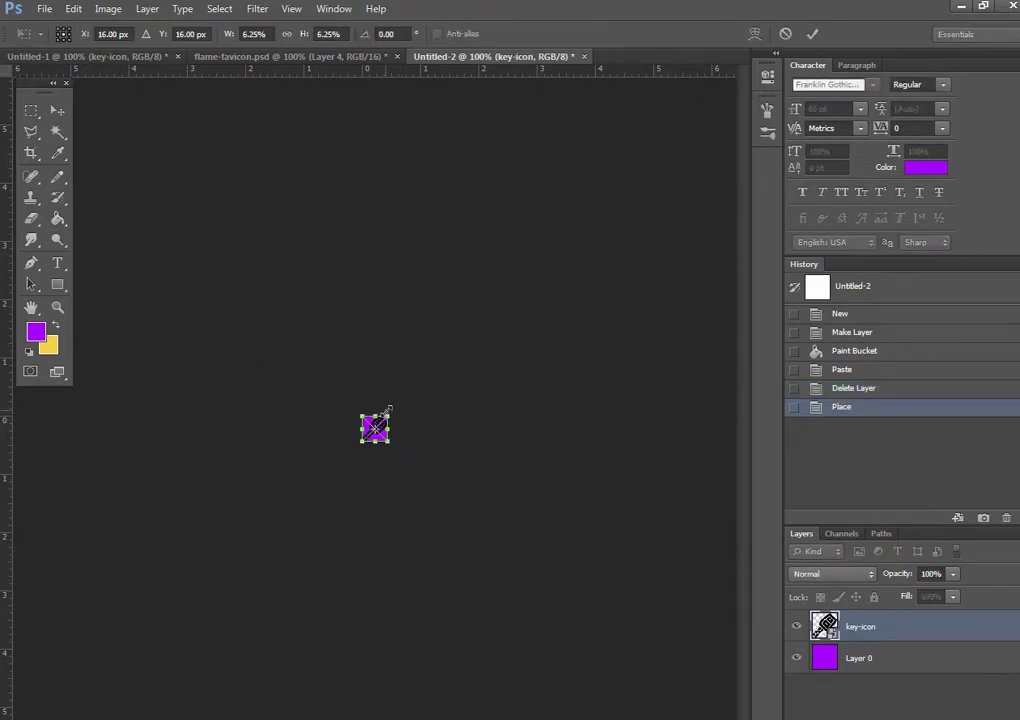
pyautogui.moveTo(386, 410); pyautogui.dragTo(384, 415)
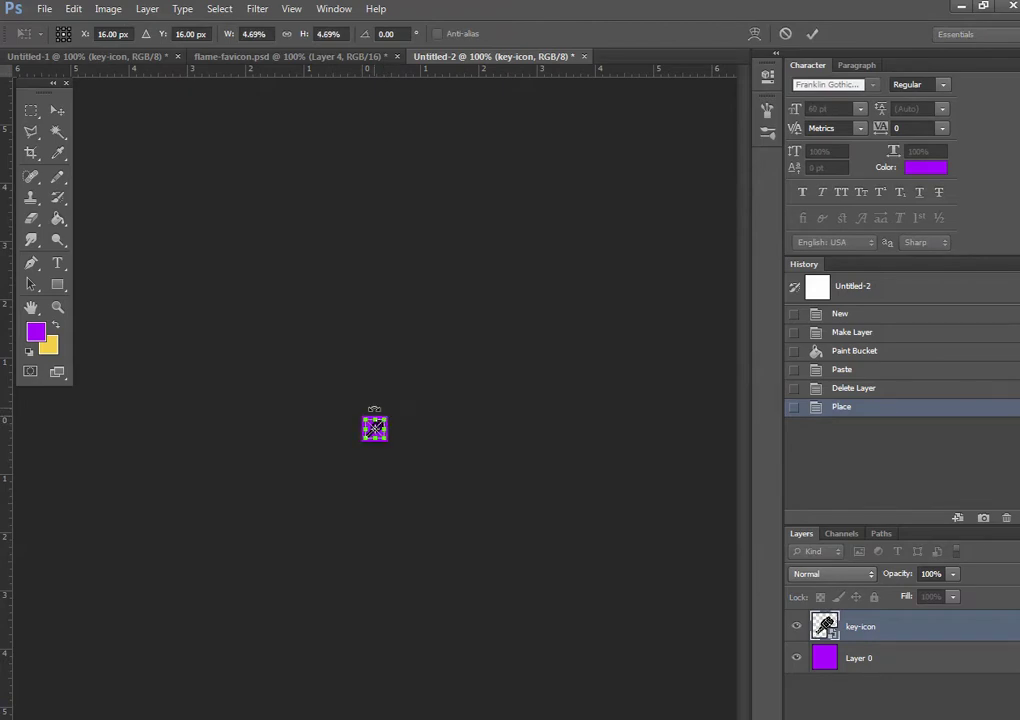
pyautogui.press('Return')
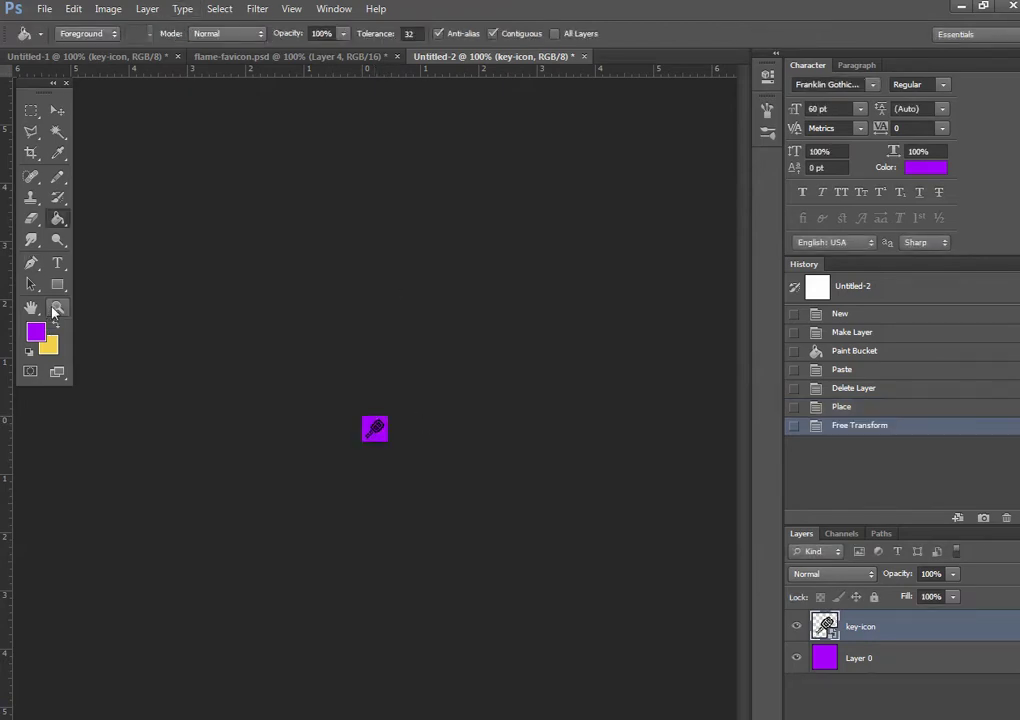
# Step: Add a new empty layer above the key icon for Pencil tool work
pyautogui.click(57, 307)
pyautogui.click(375, 430)
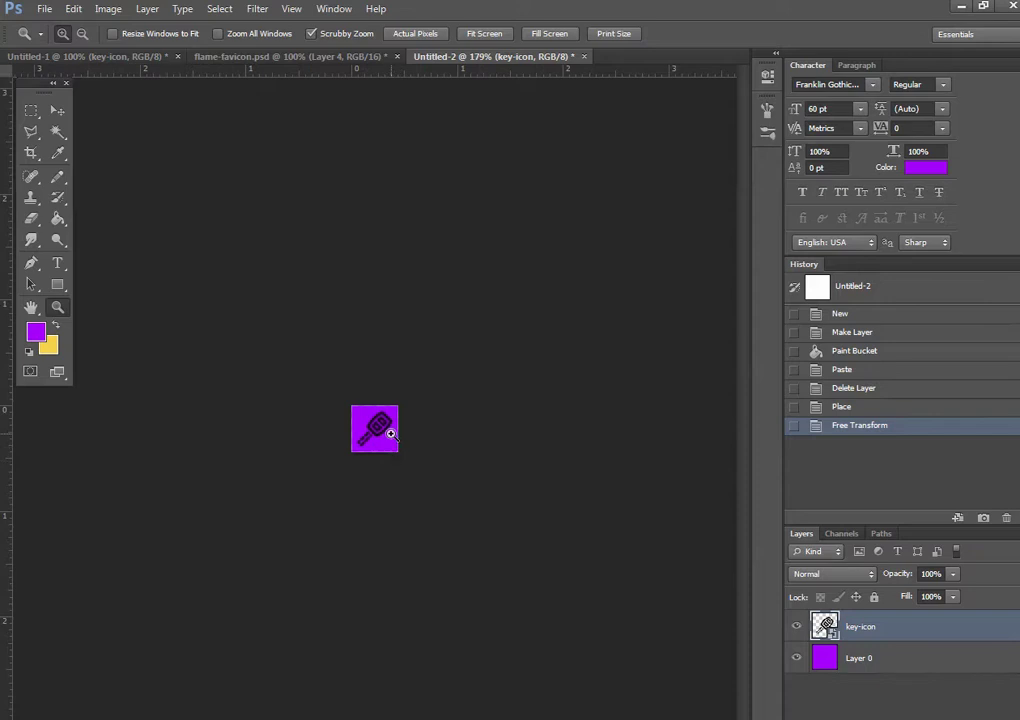
pyautogui.click(391, 433)
pyautogui.moveTo(391, 433); pyautogui.dragTo(515, 266)
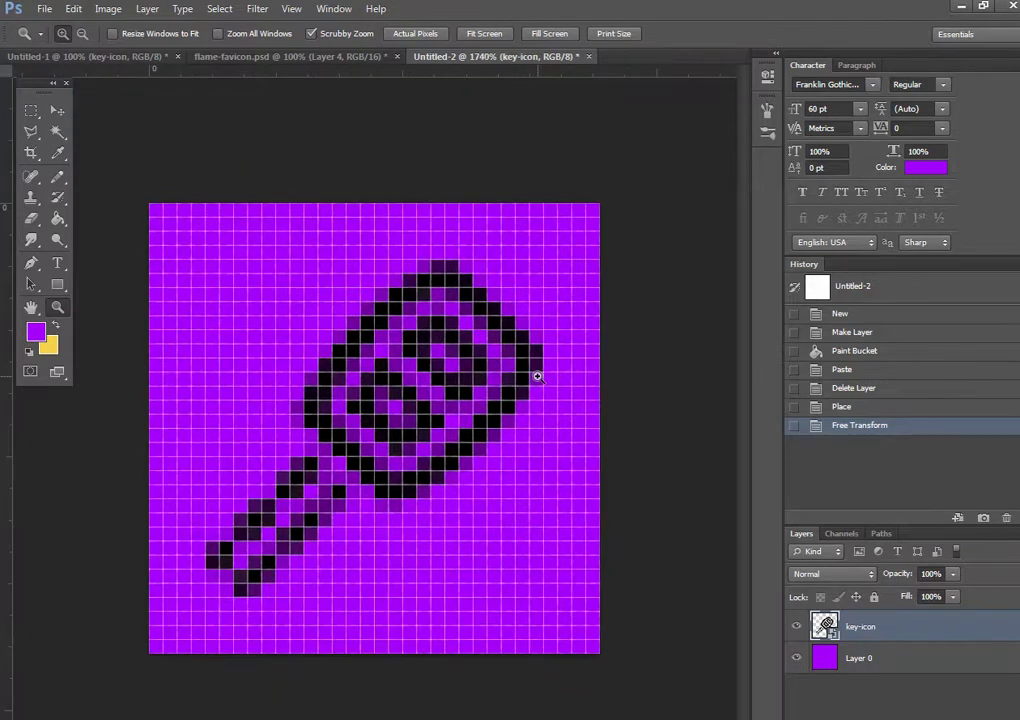
pyautogui.click(57, 177)
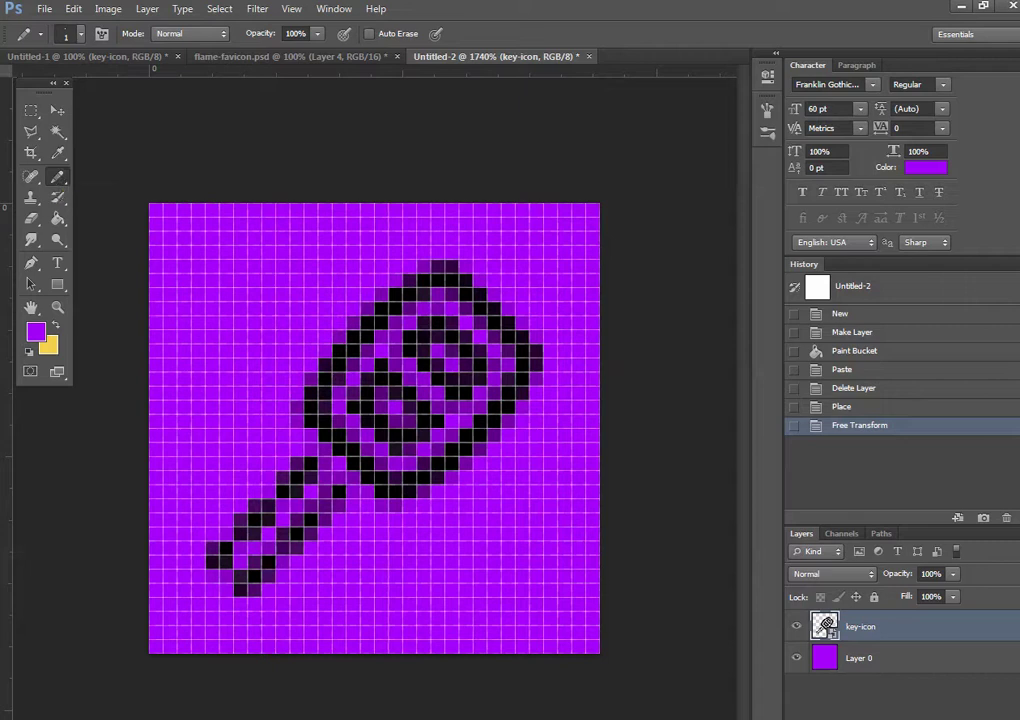
pyautogui.hotkey('ctrl', 'shift', 'alt', 'n')
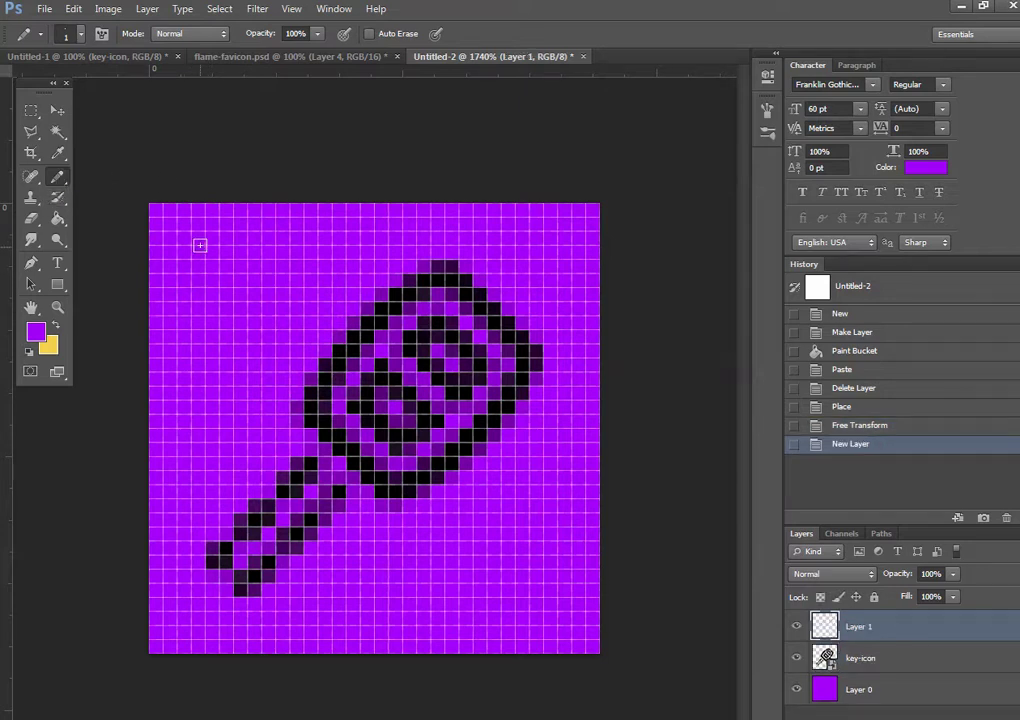
# Step: Draw four yellow 1 px pencil lines running diagonally between the canvas corners and the key icon
pyautogui.click(57, 307)
pyautogui.click(55, 325)
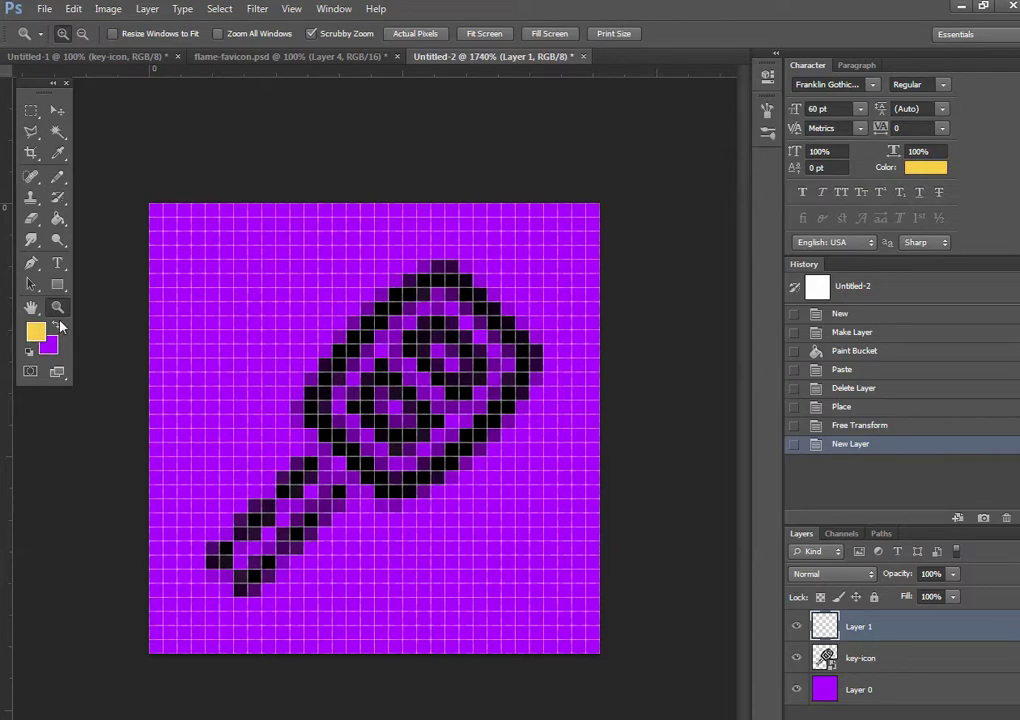
pyautogui.click(57, 176)
pyautogui.moveTo(183, 238); pyautogui.dragTo(310, 362)
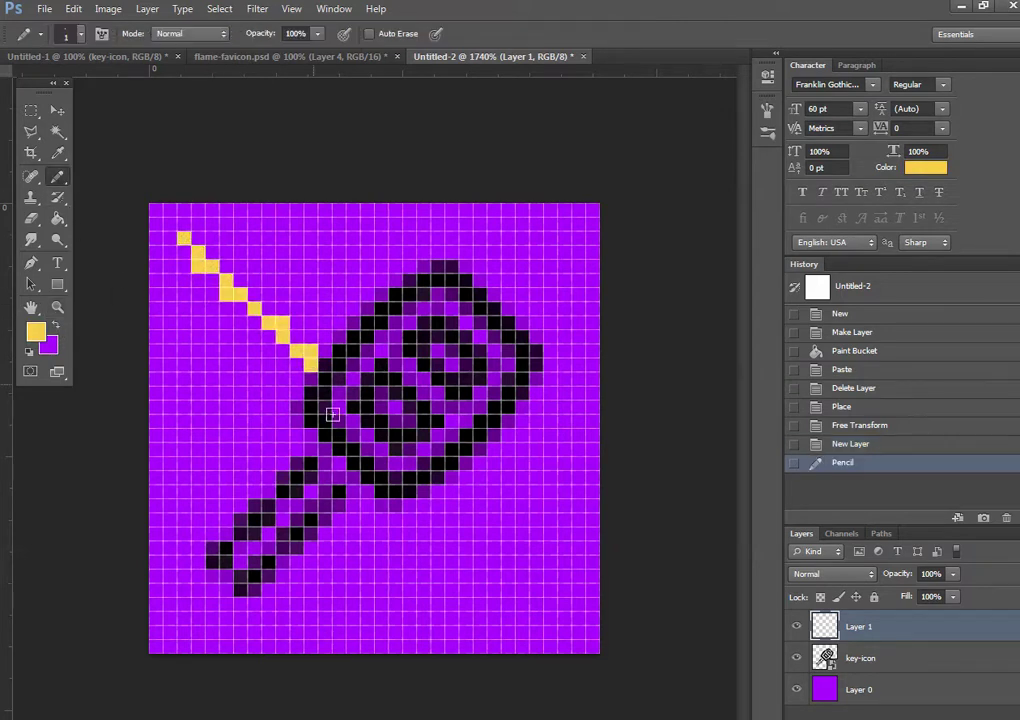
pyautogui.moveTo(595, 634); pyautogui.dragTo(420, 500)
pyautogui.moveTo(159, 630); pyautogui.dragTo(218, 585)
pyautogui.moveTo(505, 296); pyautogui.dragTo(615, 196)
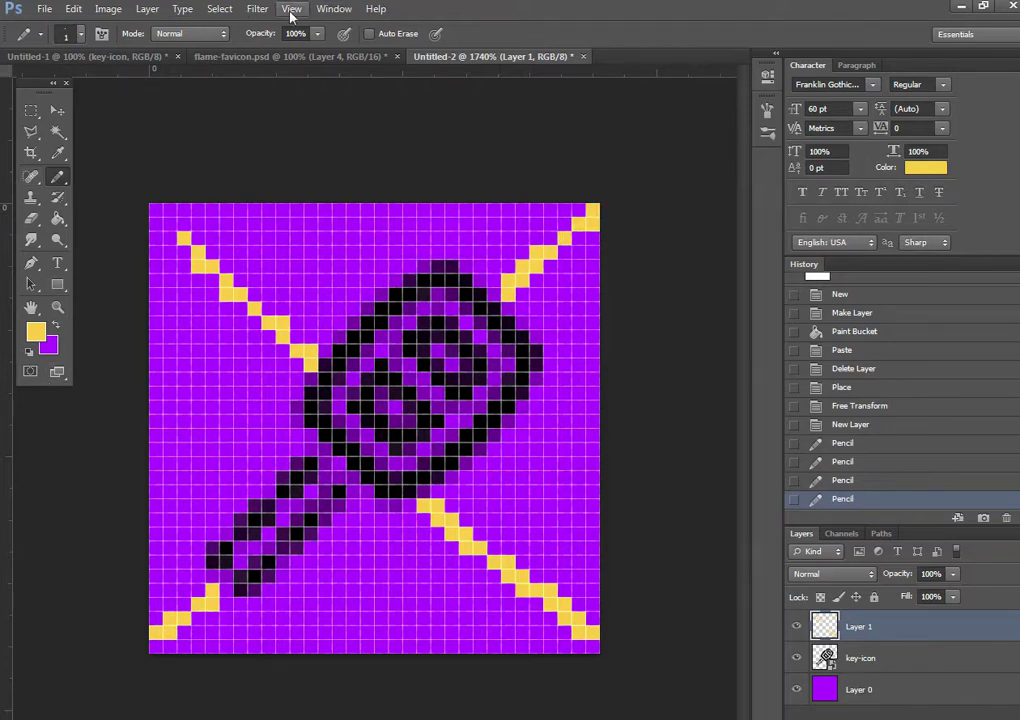
# Step: Check the favicon at actual size and delete the layer with the yellow pencil lines
pyautogui.click(291, 9)
pyautogui.click(289, 186)
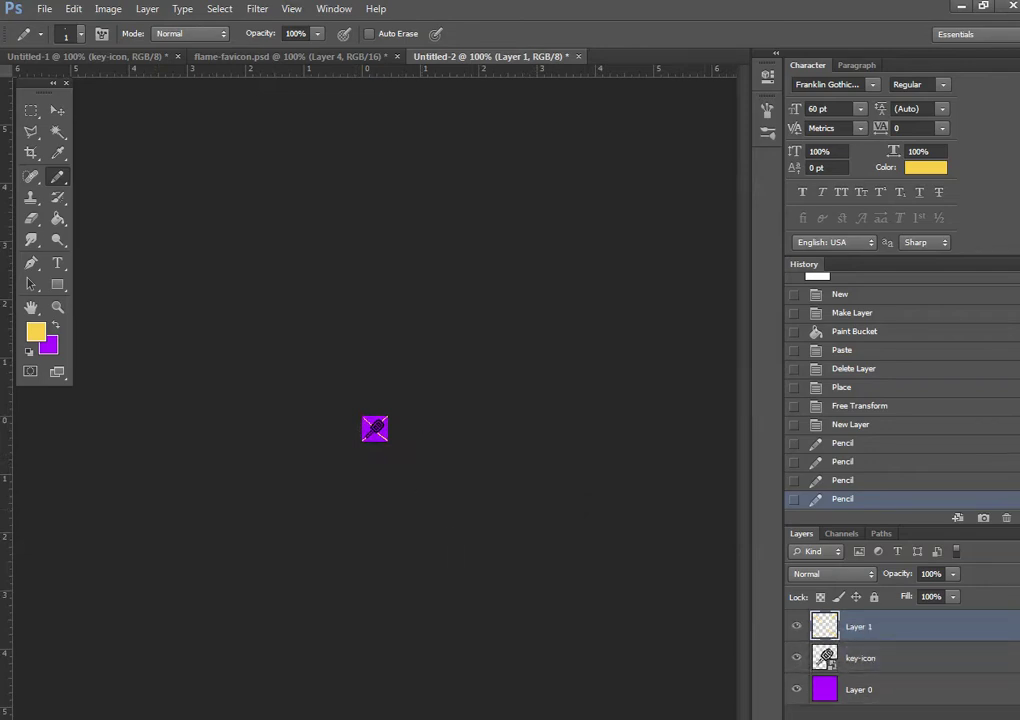
pyautogui.press('Delete')
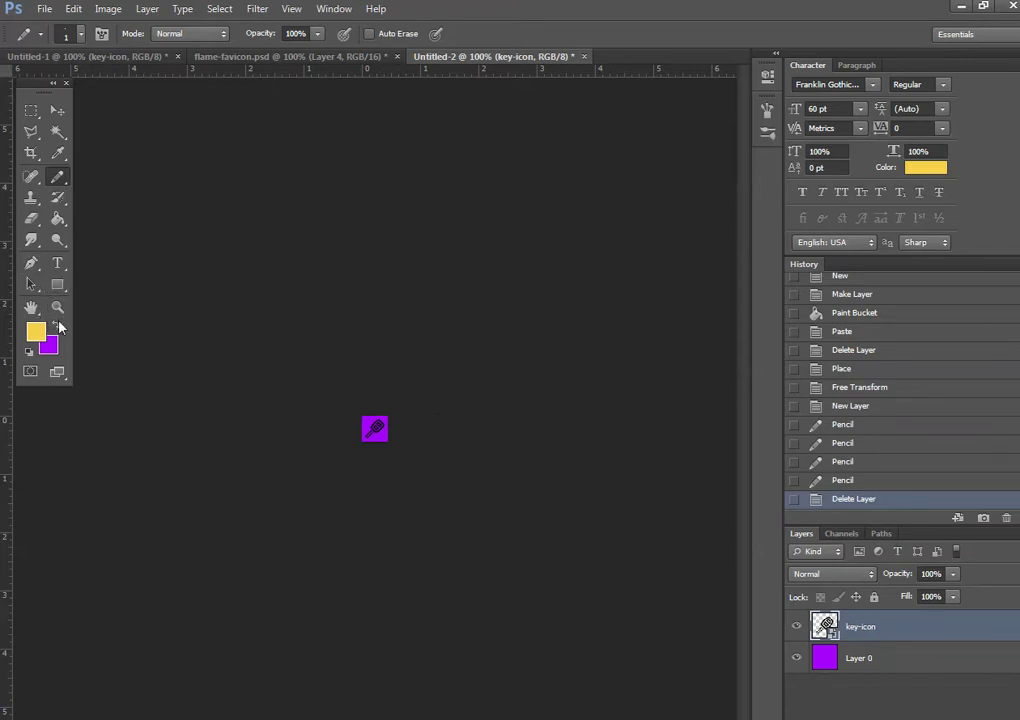
# Step: Add a new empty layer between the purple background and the key icon, and make purple the foreground colour
pyautogui.click(893, 666)
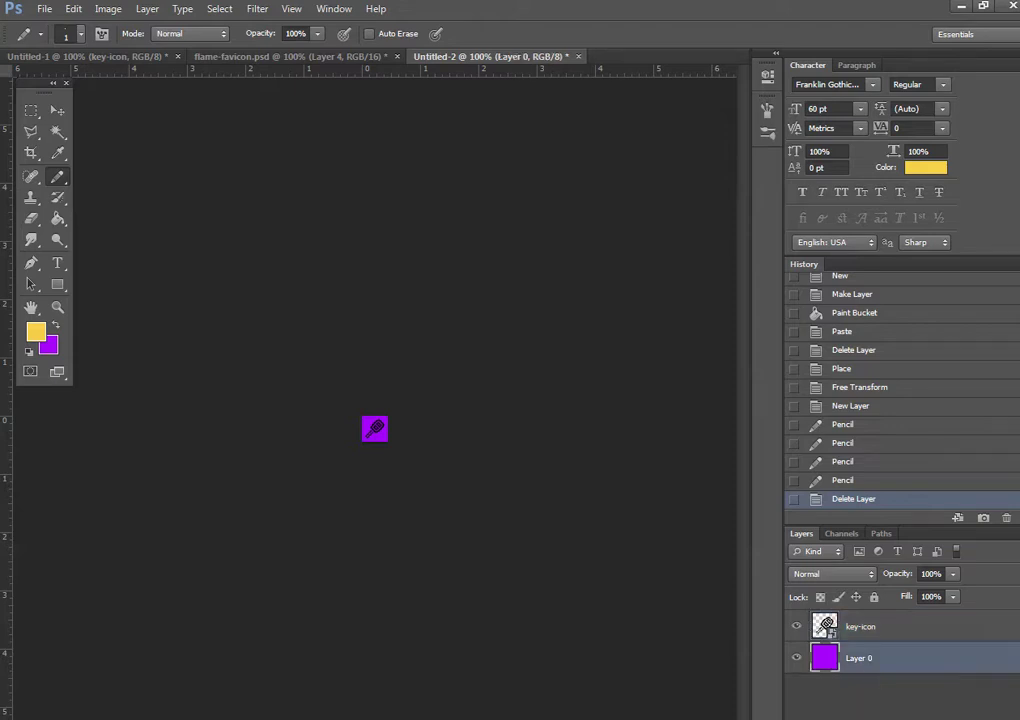
pyautogui.hotkey('ctrl', 'shift', 'alt', 'n')
pyautogui.click(55, 324)
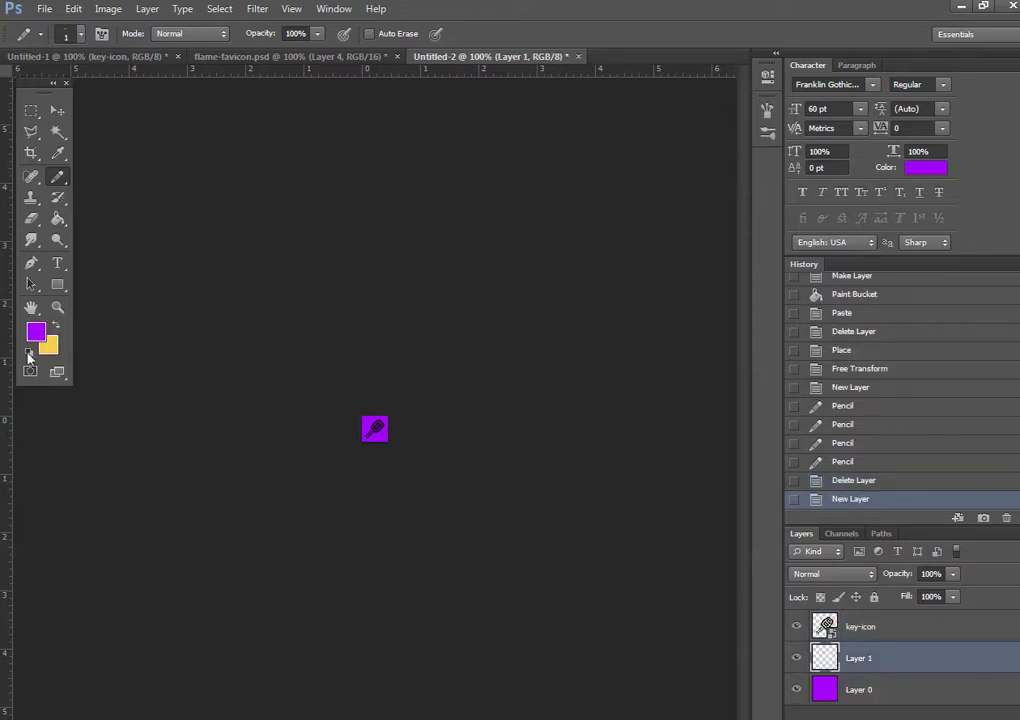
# Step: Reset the colours to default black and white and fill the empty layer beneath the key icon with black
pyautogui.click(27, 353)
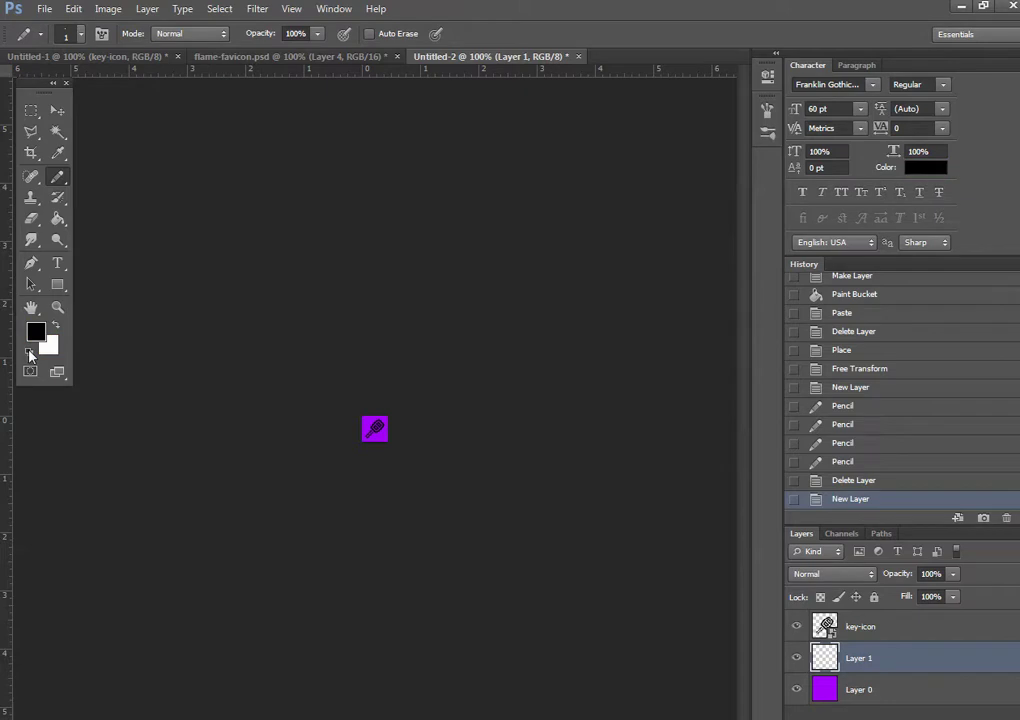
pyautogui.click(57, 221)
pyautogui.click(374, 432)
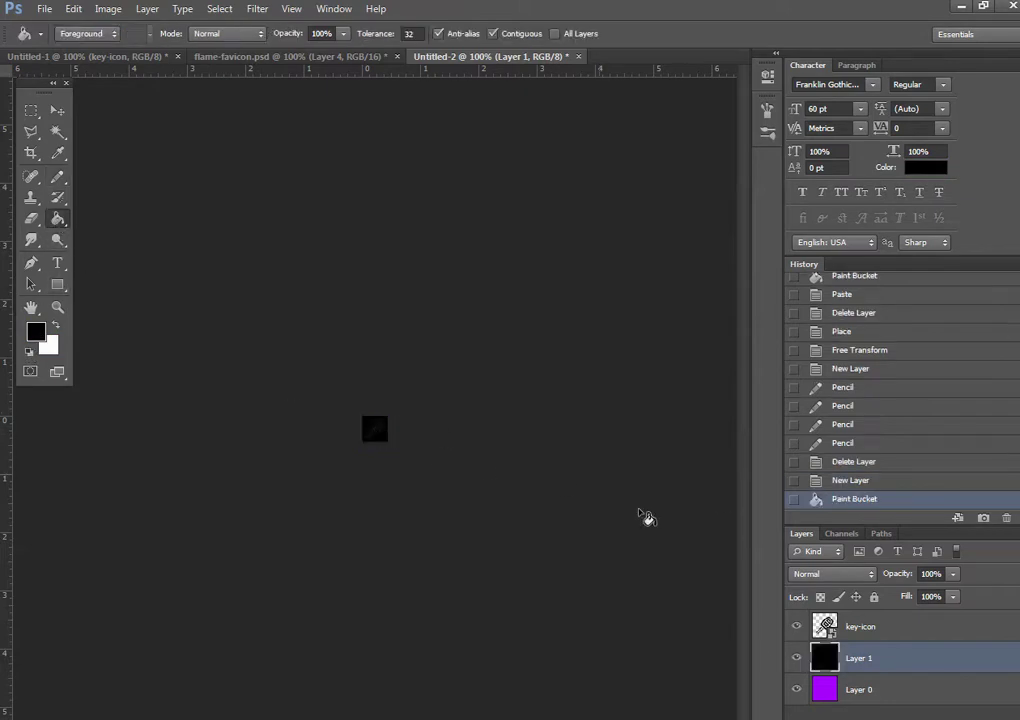
# Step: Add a Color Overlay in bright purple #cc00ff to the key-icon layer
pyautogui.click(860, 630)
pyautogui.rightClick(847, 631)
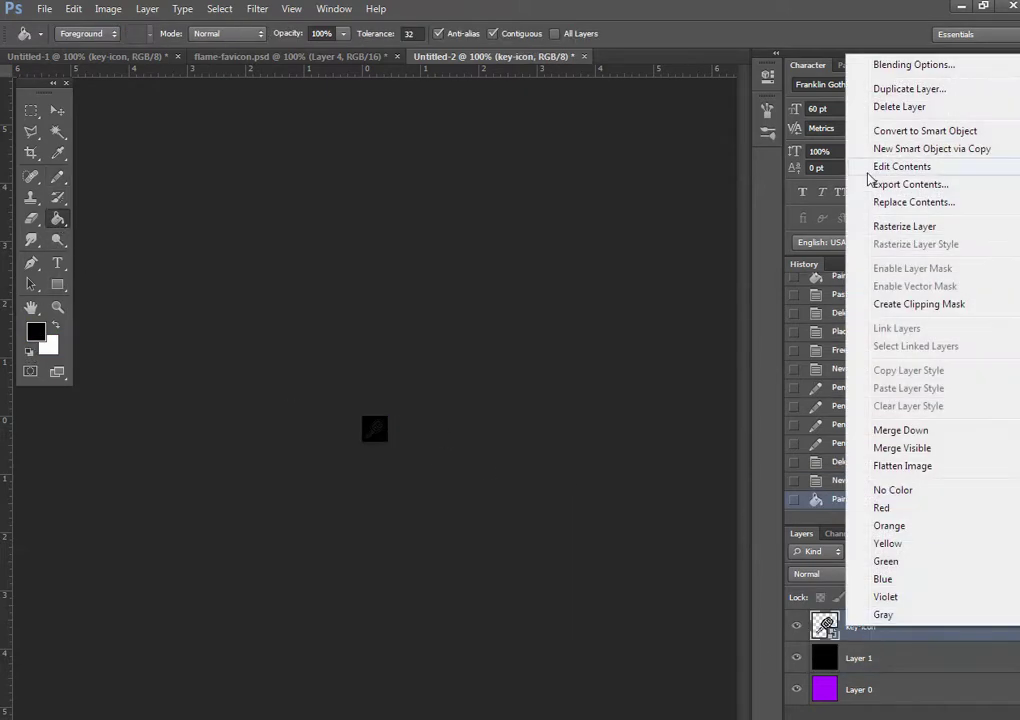
pyautogui.click(902, 68)
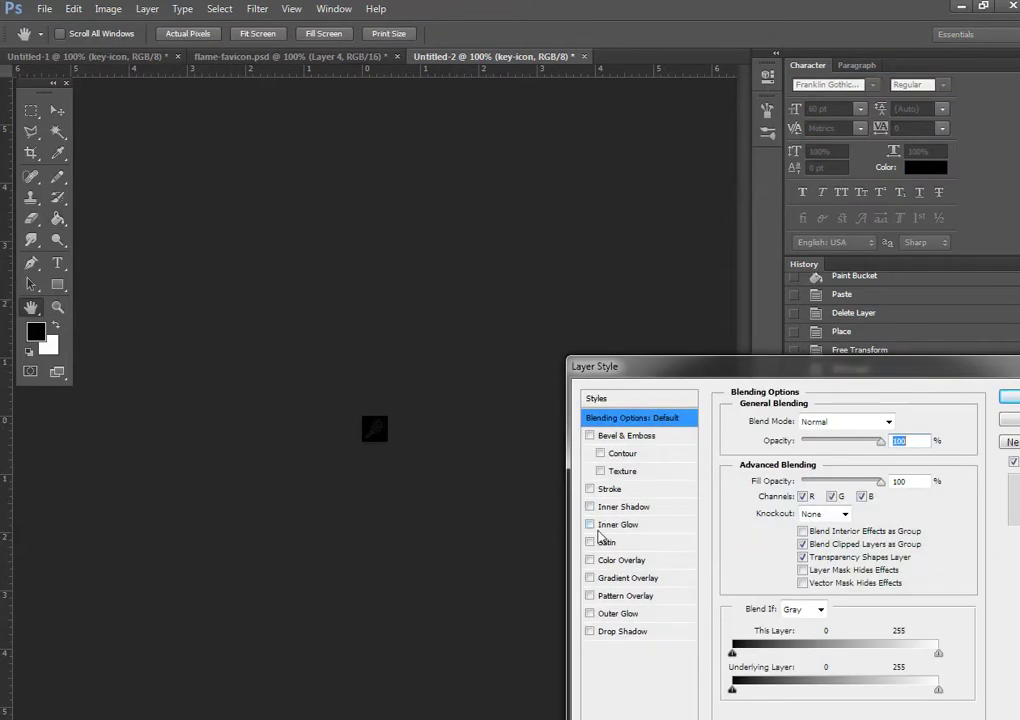
pyautogui.click(590, 560)
pyautogui.click(620, 560)
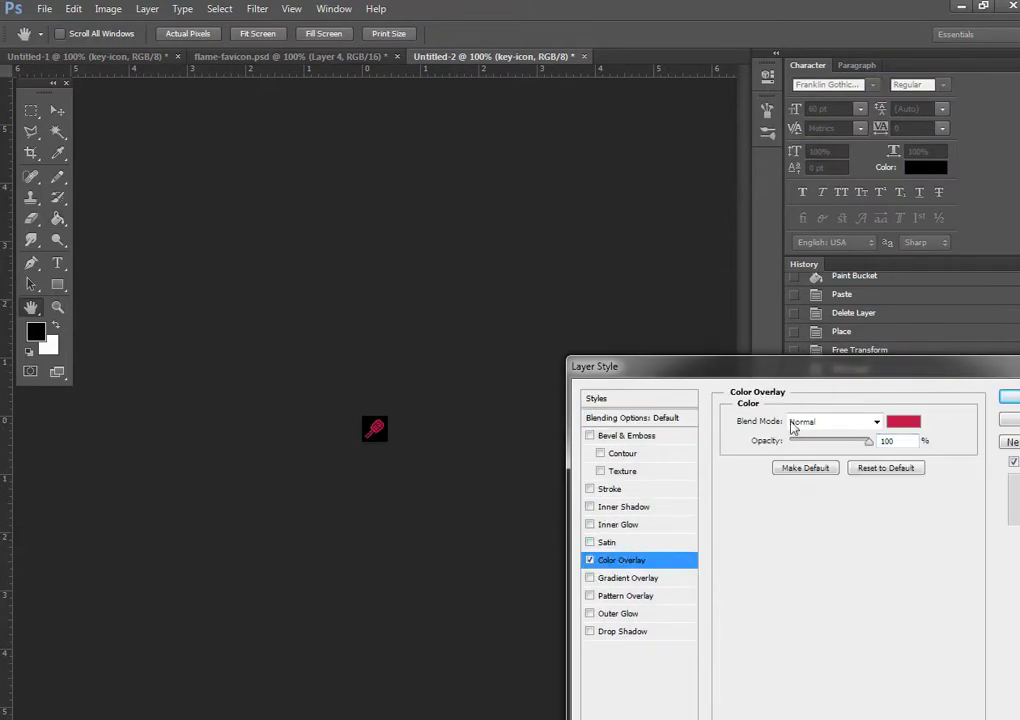
pyautogui.click(902, 427)
pyautogui.click(838, 355)
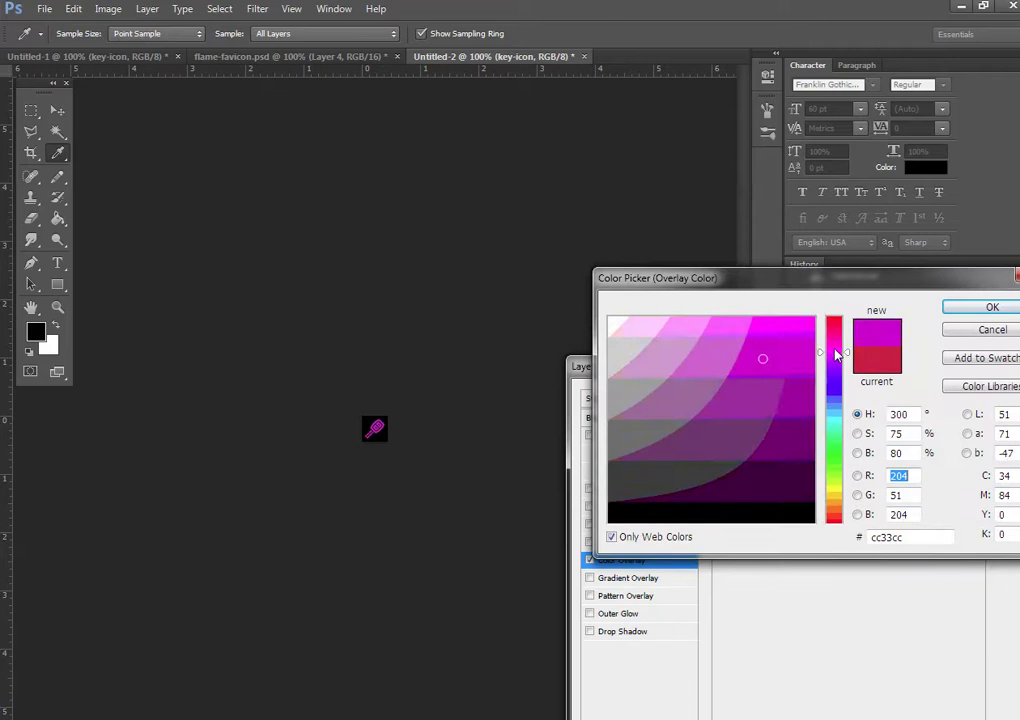
pyautogui.click(810, 322)
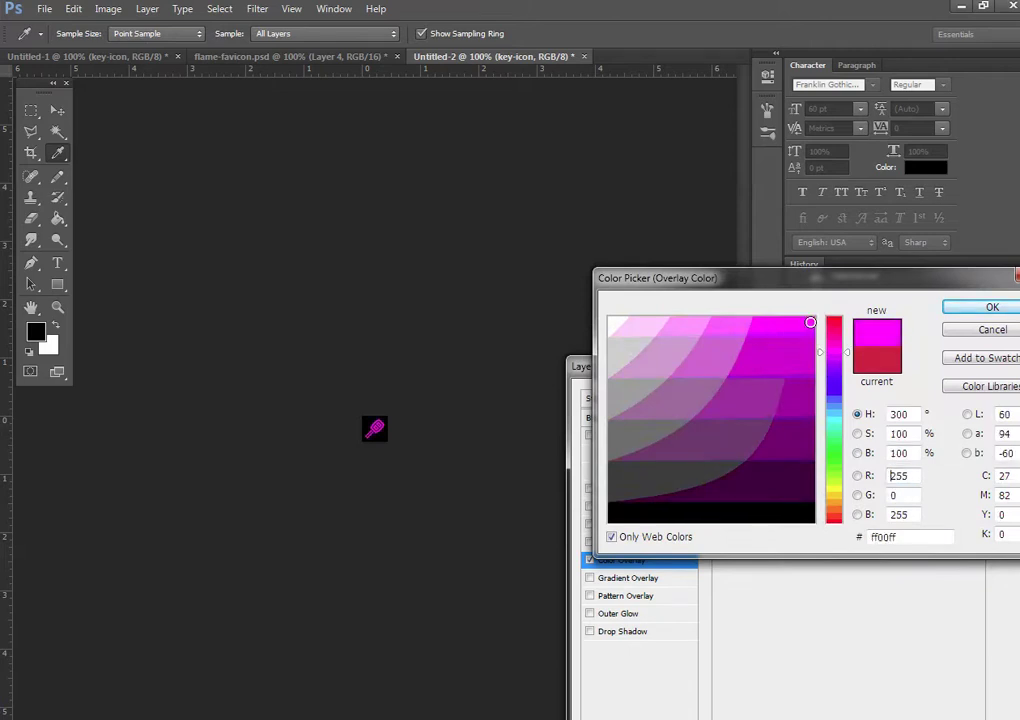
pyautogui.click(852, 356)
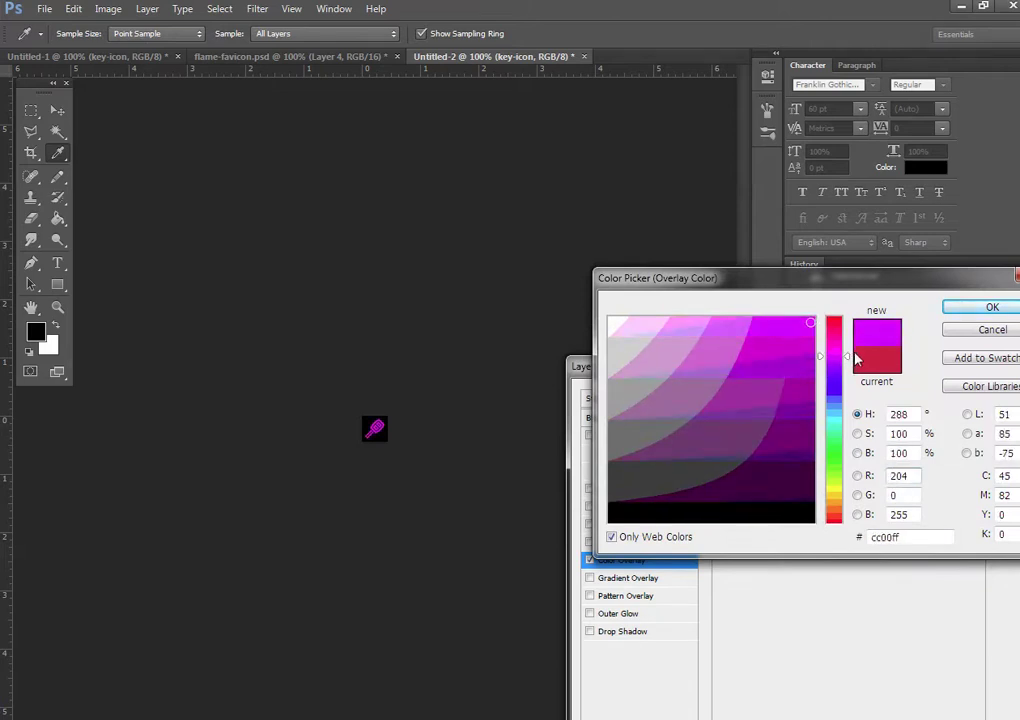
pyautogui.click(975, 308)
pyautogui.click(1005, 405)
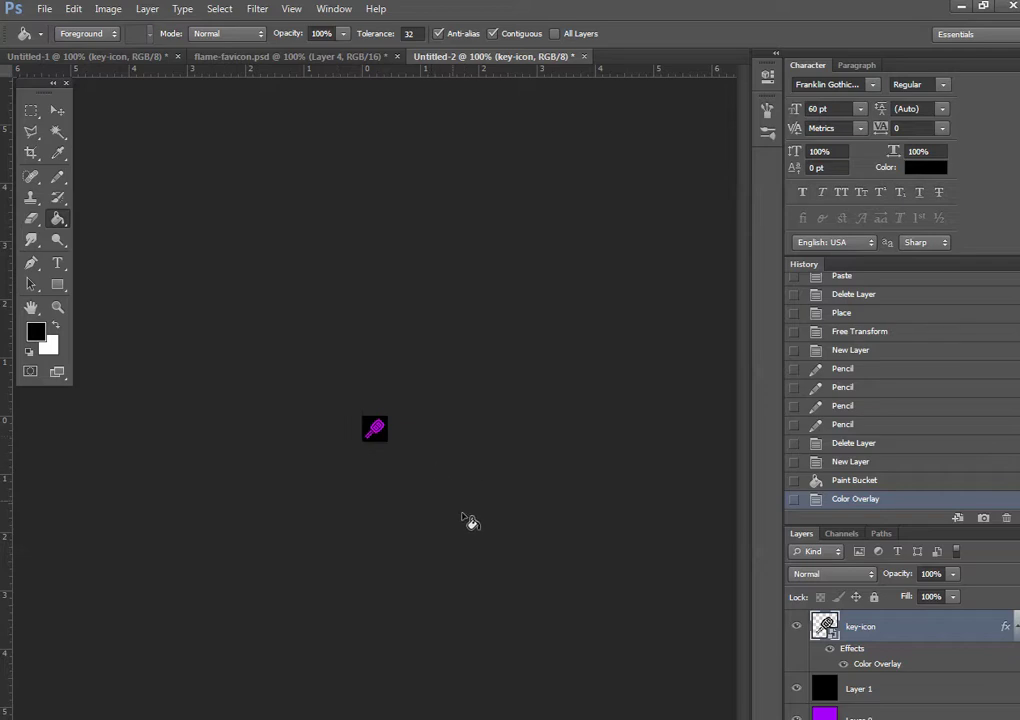
# Step: In flame-favicon.psd, hide Layer 4 and toggle Layer 3's Stroke effect, leaving it off, to inspect the plain flame
pyautogui.click(240, 56)
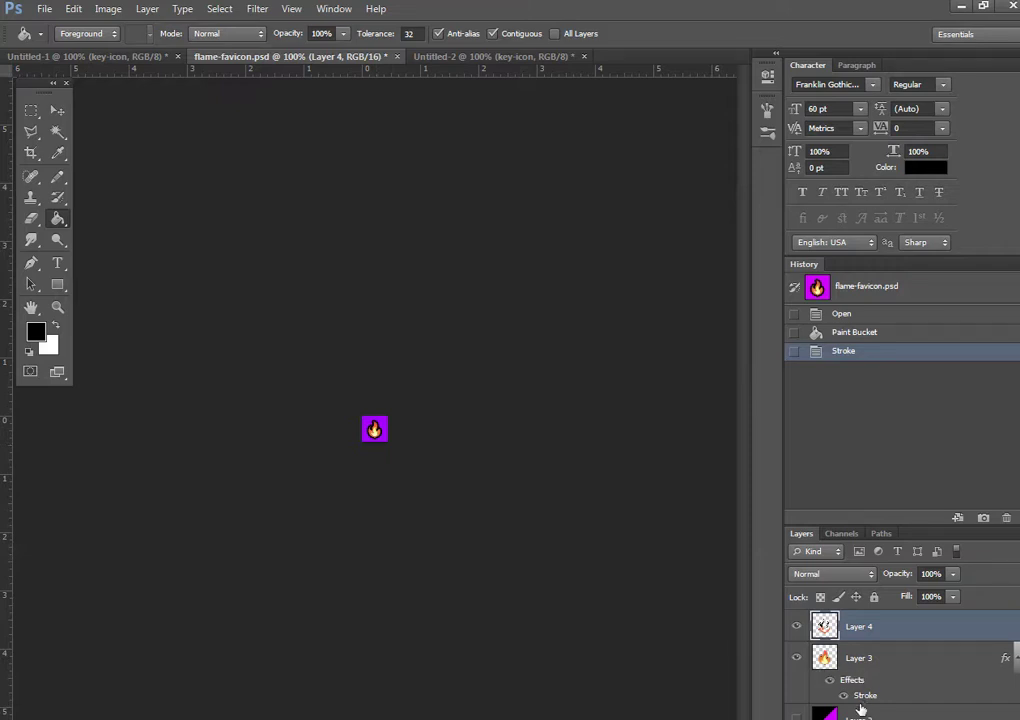
pyautogui.click(858, 660)
pyautogui.click(797, 627)
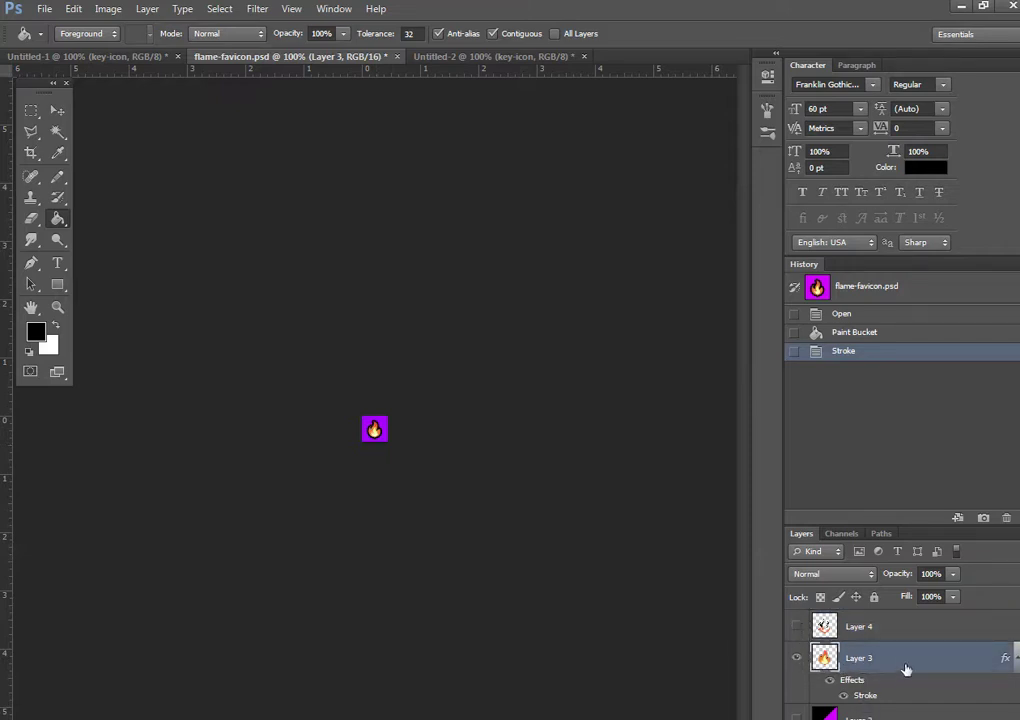
pyautogui.doubleClick(1007, 663)
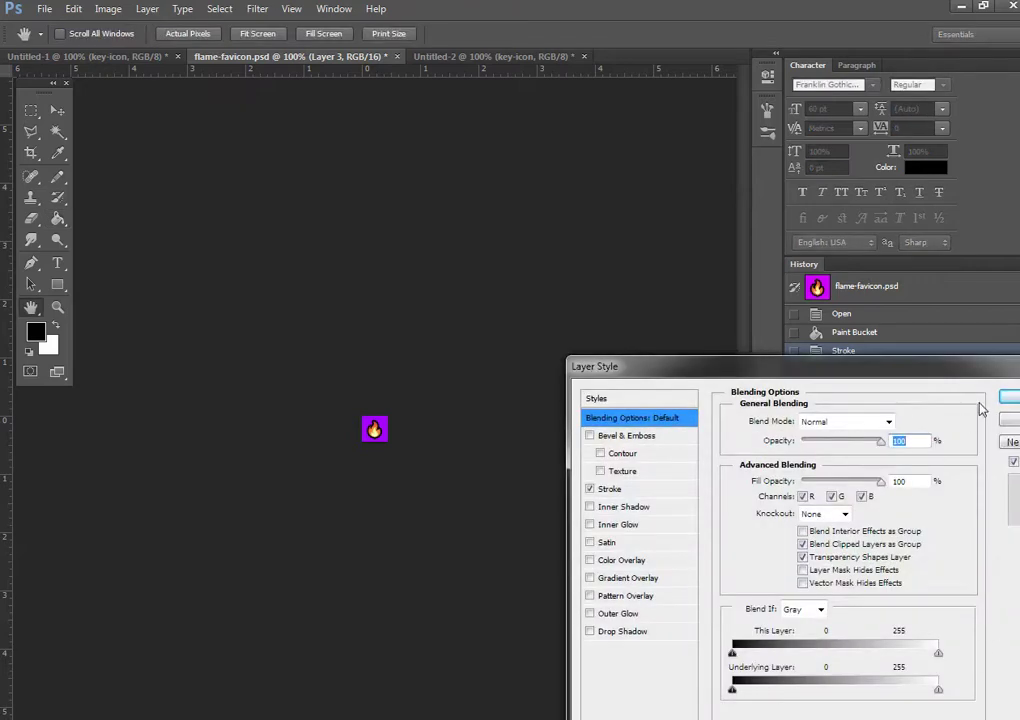
pyautogui.press('Escape')
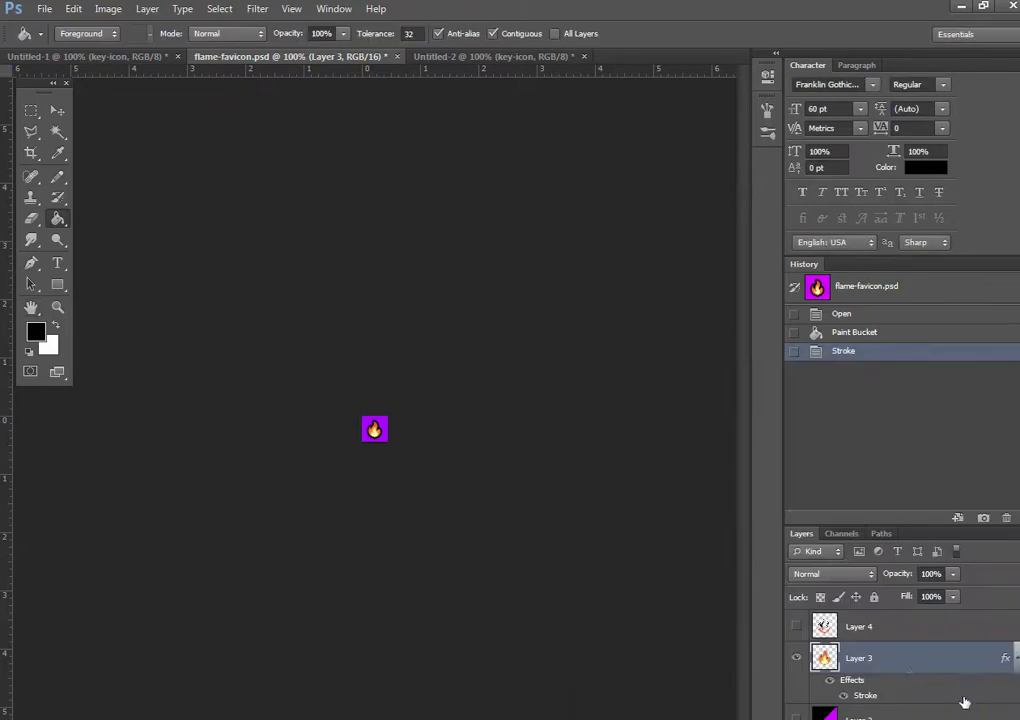
pyautogui.click(830, 680)
pyautogui.click(843, 697)
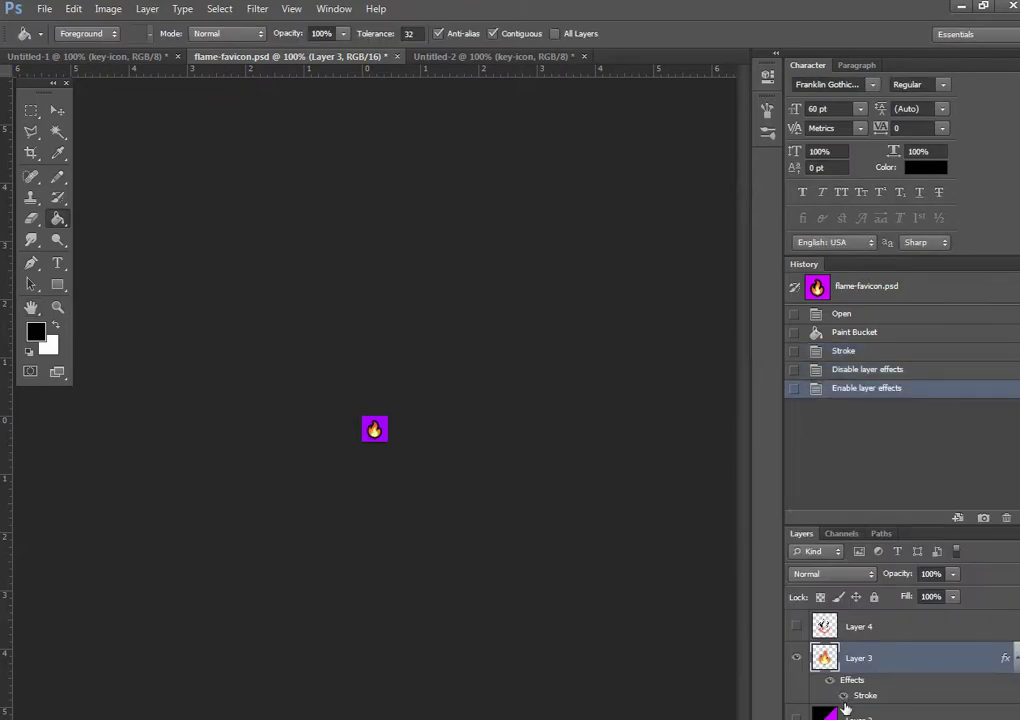
pyautogui.click(830, 681)
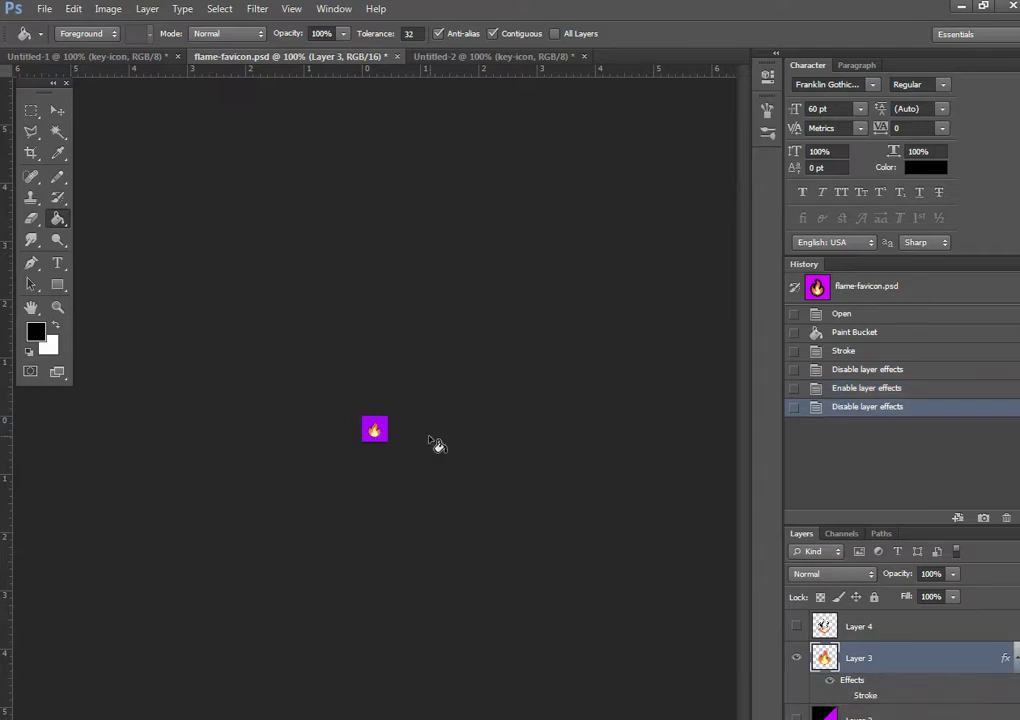
# Step: Compare the flame's pixels up close with and without Layer 4, leaving it hidden, and turn Layer 3's Stroke effect back on
pyautogui.click(57, 308)
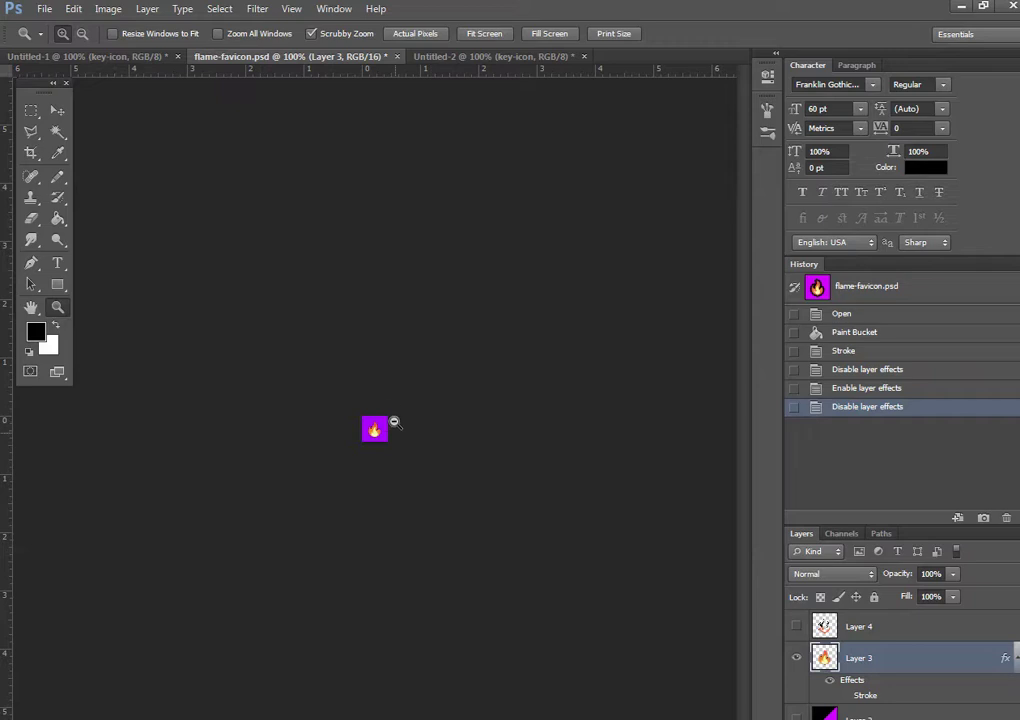
pyautogui.moveTo(394, 423); pyautogui.dragTo(510, 594)
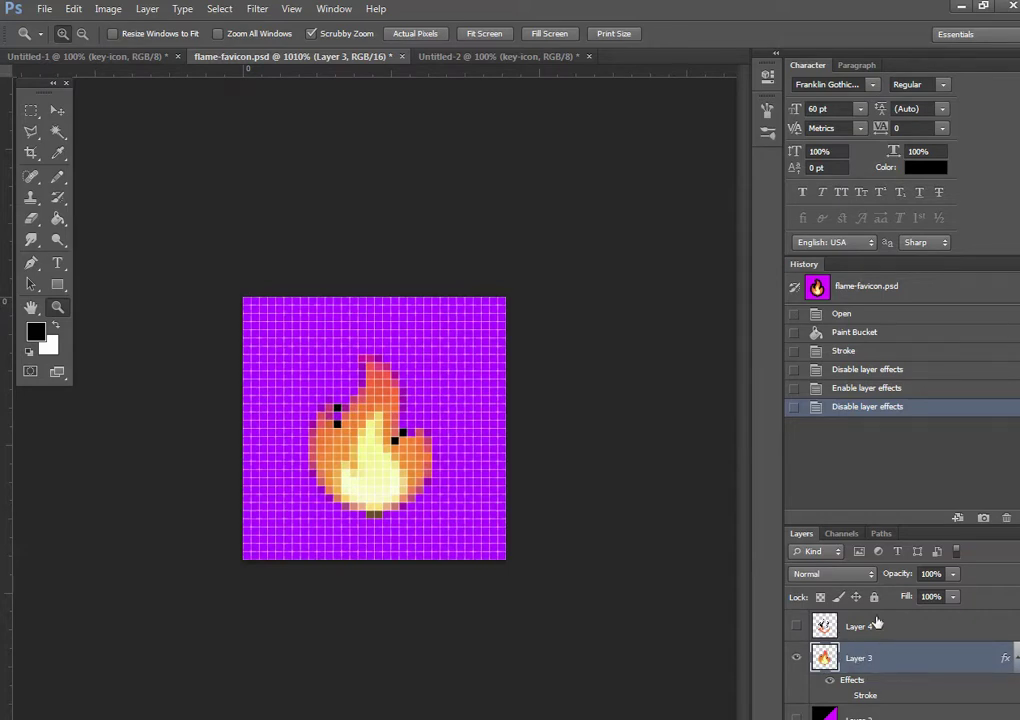
pyautogui.click(798, 626)
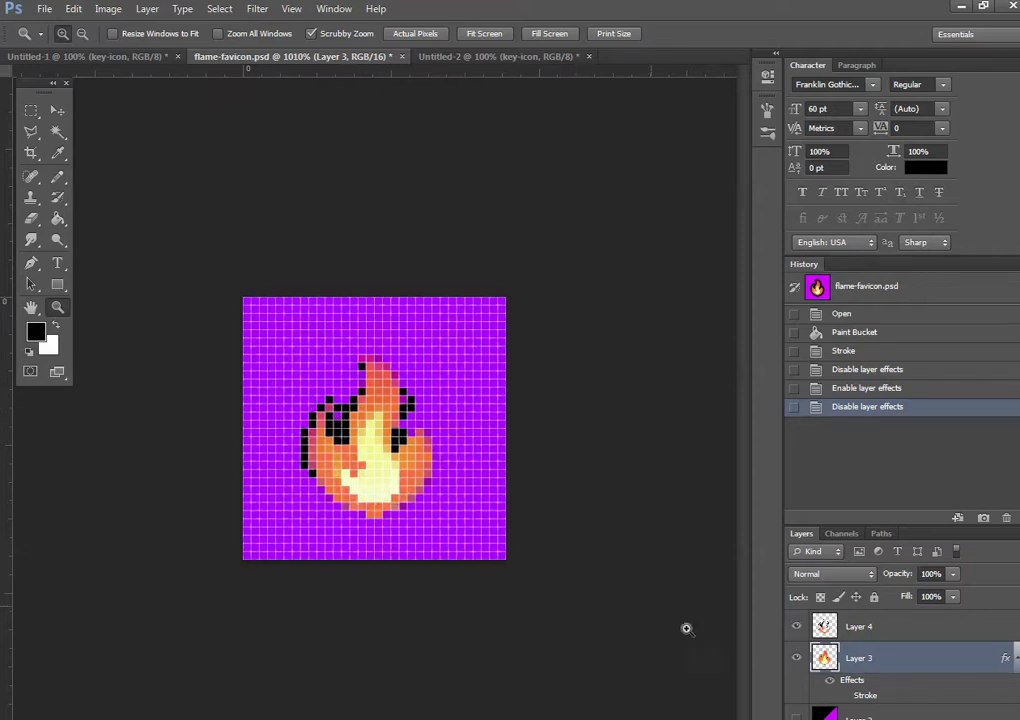
pyautogui.click(796, 627)
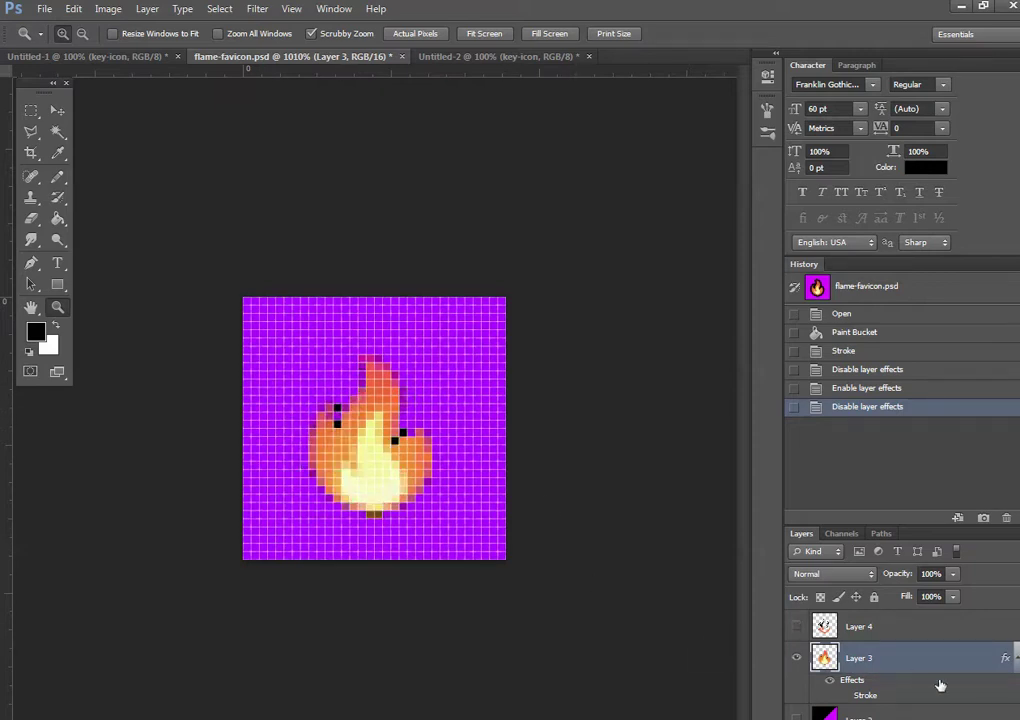
pyautogui.click(842, 696)
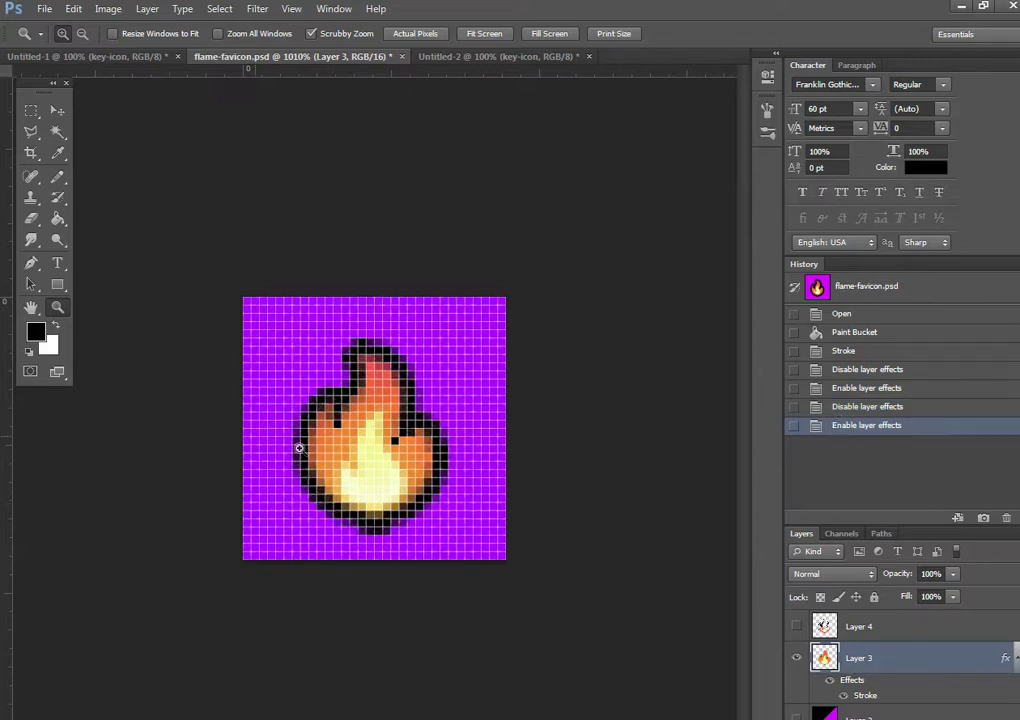
# Step: Draw black freehand pencil strokes on both sides of the flame on Layer 3, and undo all of them
pyautogui.click(57, 177)
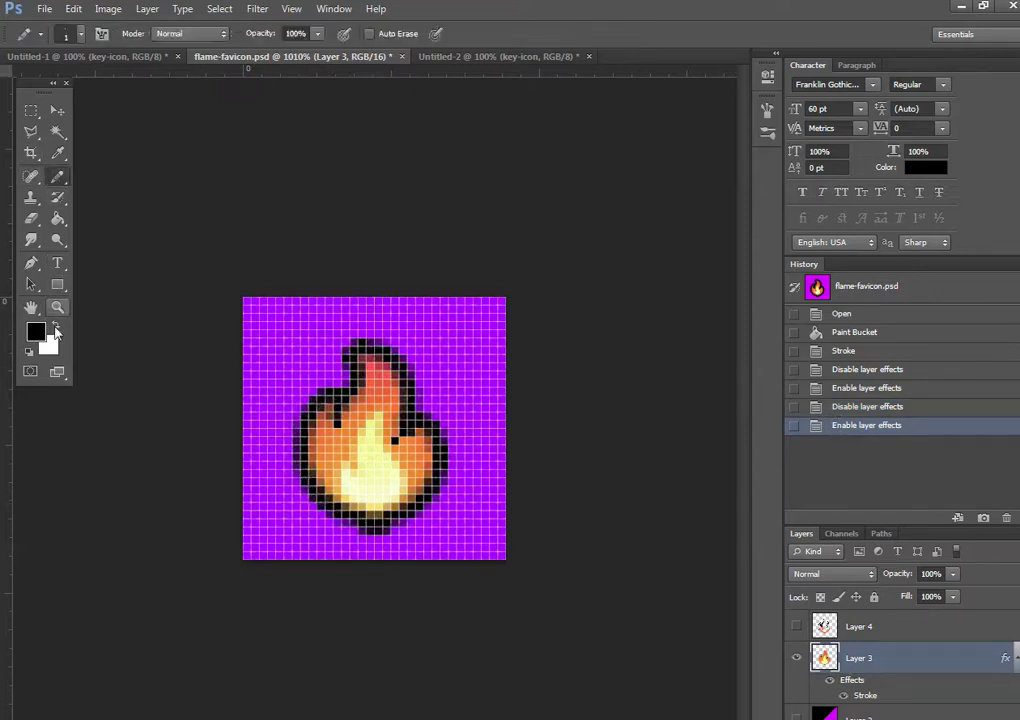
pyautogui.moveTo(274, 332)
pyautogui.mouseDown()
pyautogui.moveTo(280, 371)
pyautogui.moveTo(249, 368)
pyautogui.moveTo(265, 497)
pyautogui.mouseUp()
pyautogui.moveTo(470, 540)
pyautogui.mouseDown()
pyautogui.moveTo(496, 424)
pyautogui.moveTo(452, 351)
pyautogui.moveTo(455, 305)
pyautogui.mouseUp()
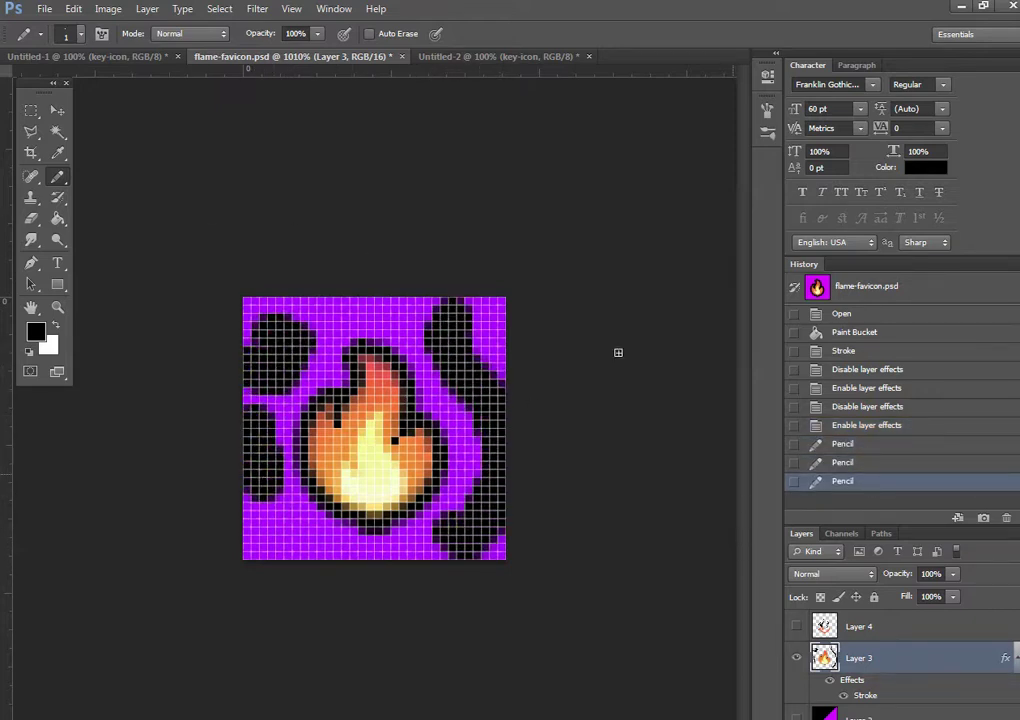
pyautogui.click(846, 425)
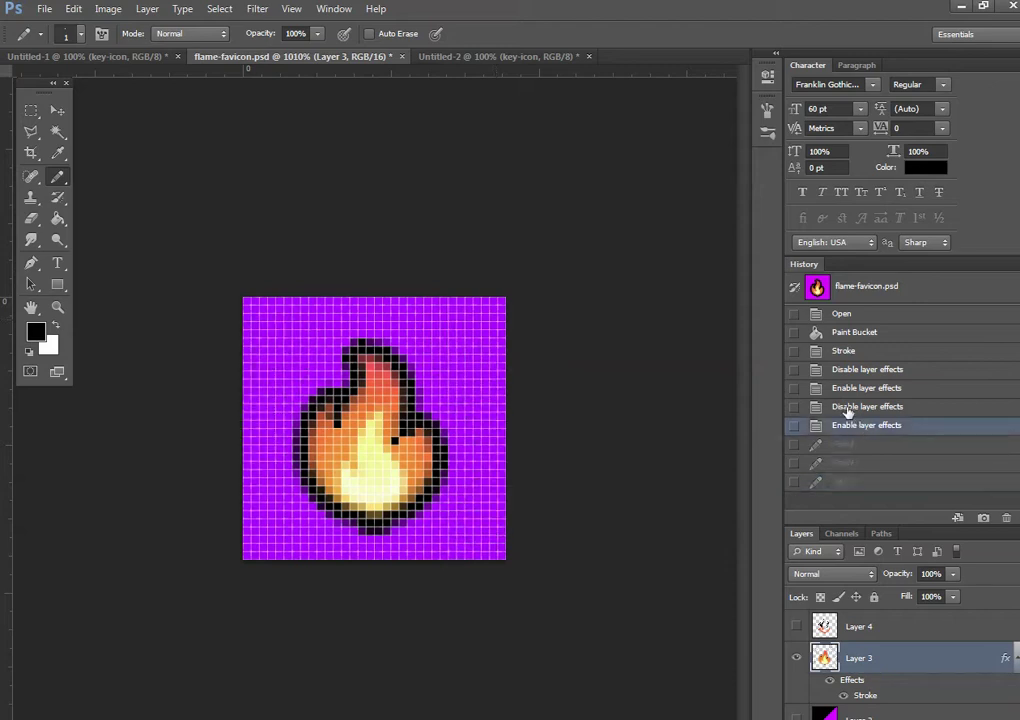
# Step: Make Layer 4 visible and active again, and check the flame favicon at actual size
pyautogui.click(796, 626)
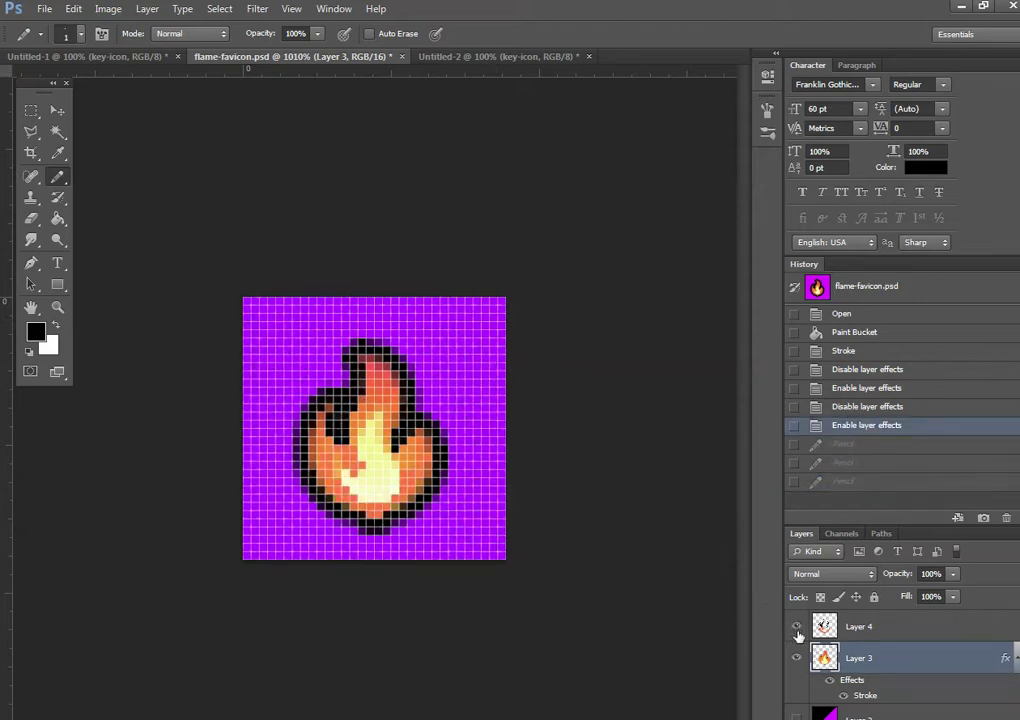
pyautogui.click(885, 628)
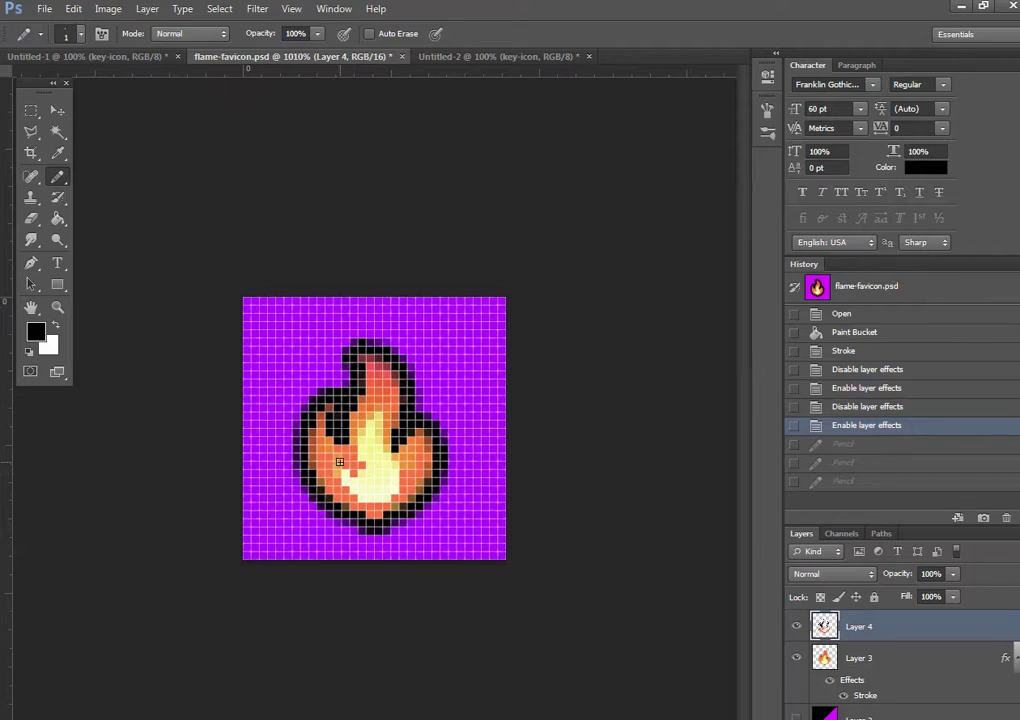
pyautogui.click(291, 9)
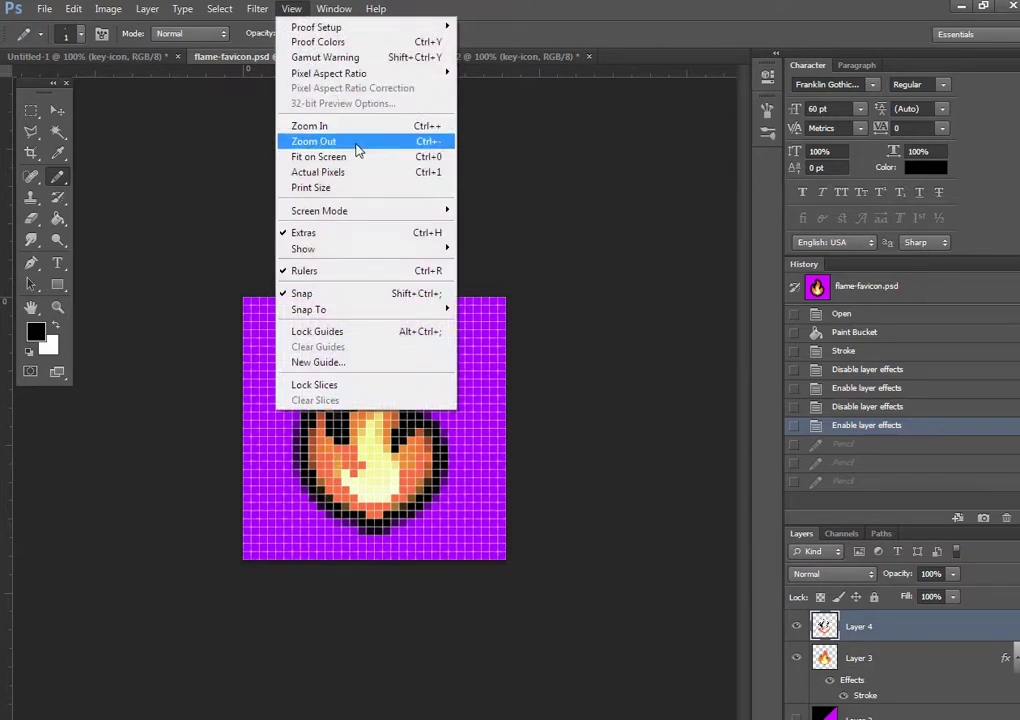
pyautogui.click(365, 176)
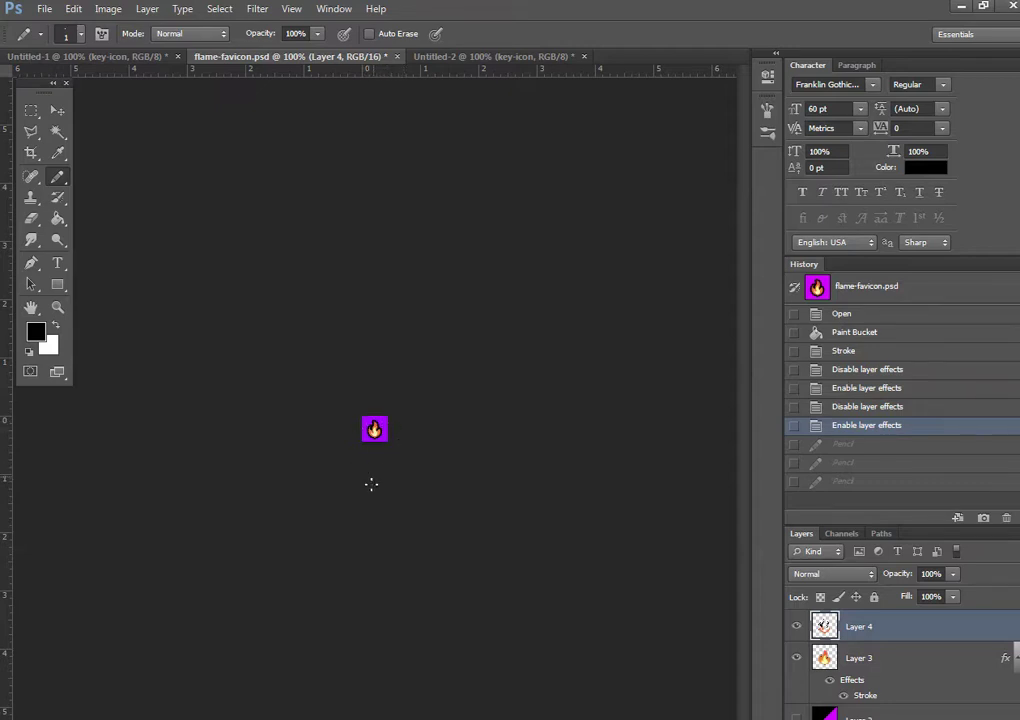
# Step: Switch to the web browser and bring up the Ignition Hair home page
pyautogui.hotkey('alt', 'Tab')
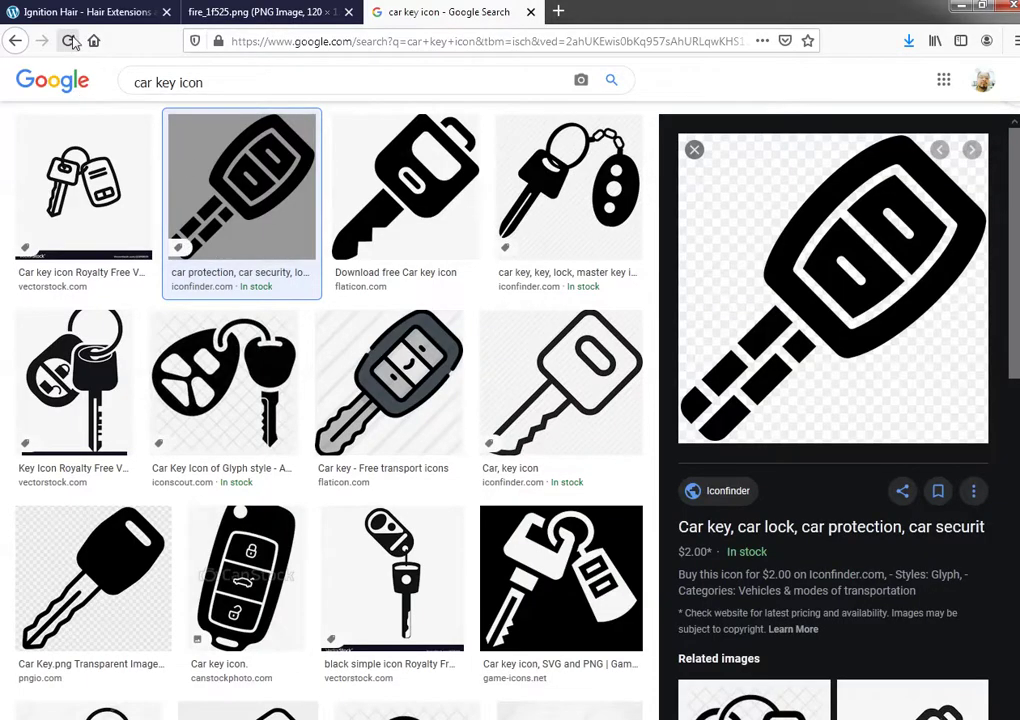
pyautogui.click(75, 13)
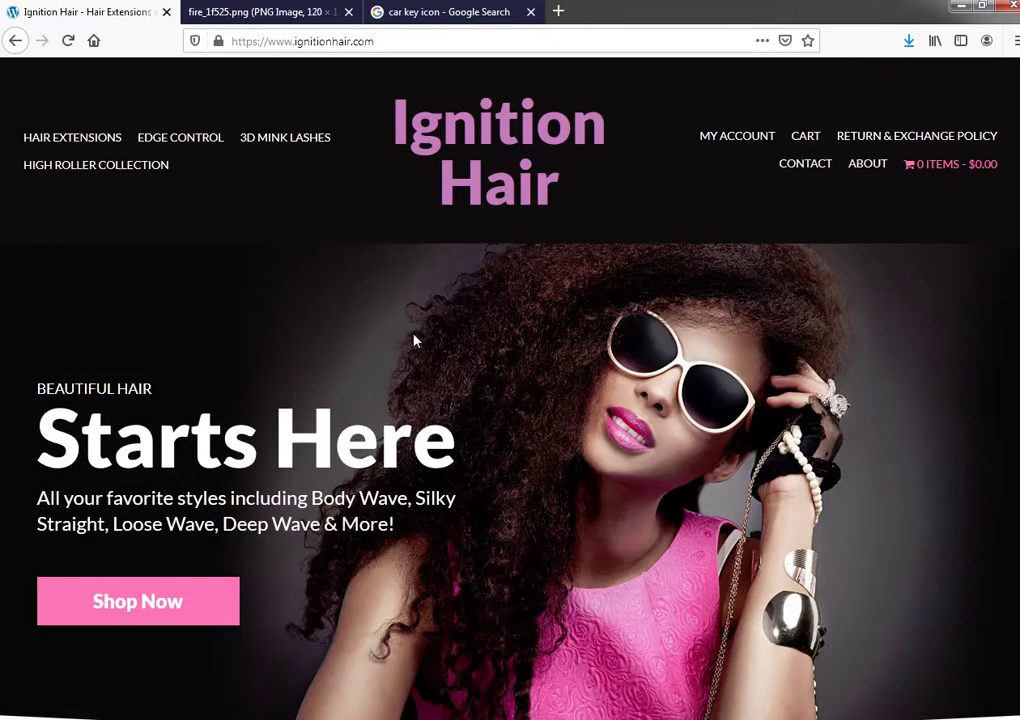